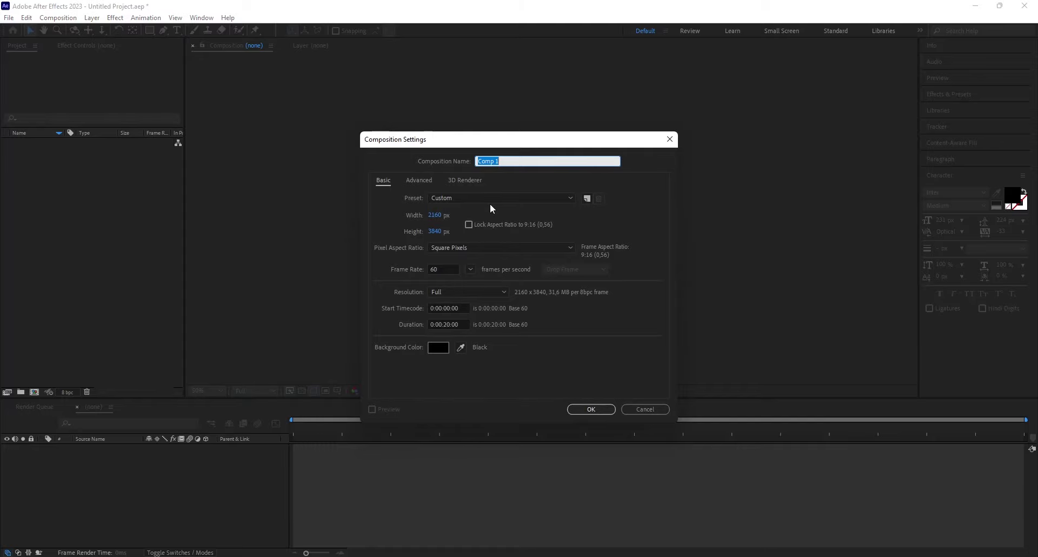
# Confirm Comp 1 and add a full-frame white solid, White Solid 1.
pyautogui.click(595, 409)
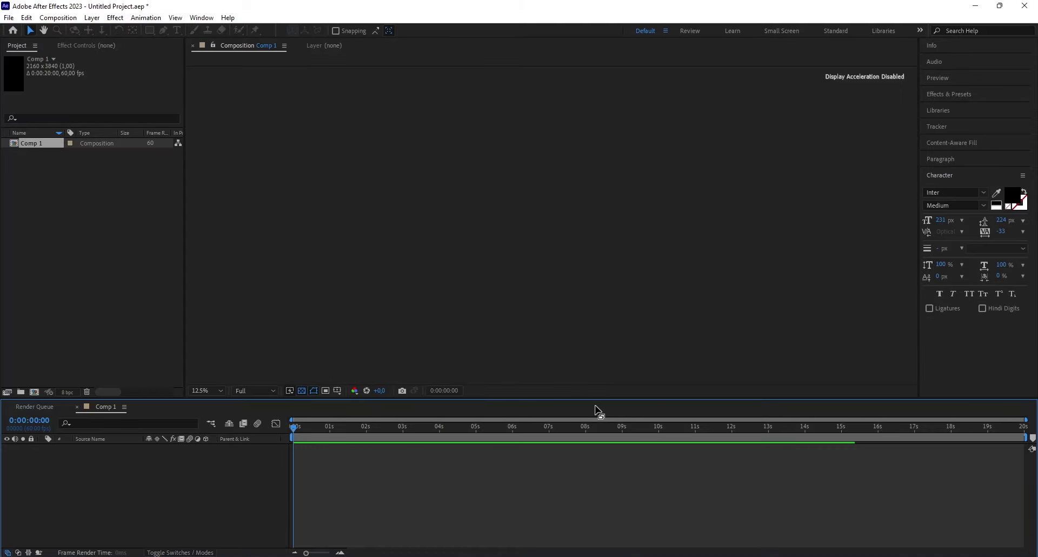
pyautogui.rightClick(192, 471)
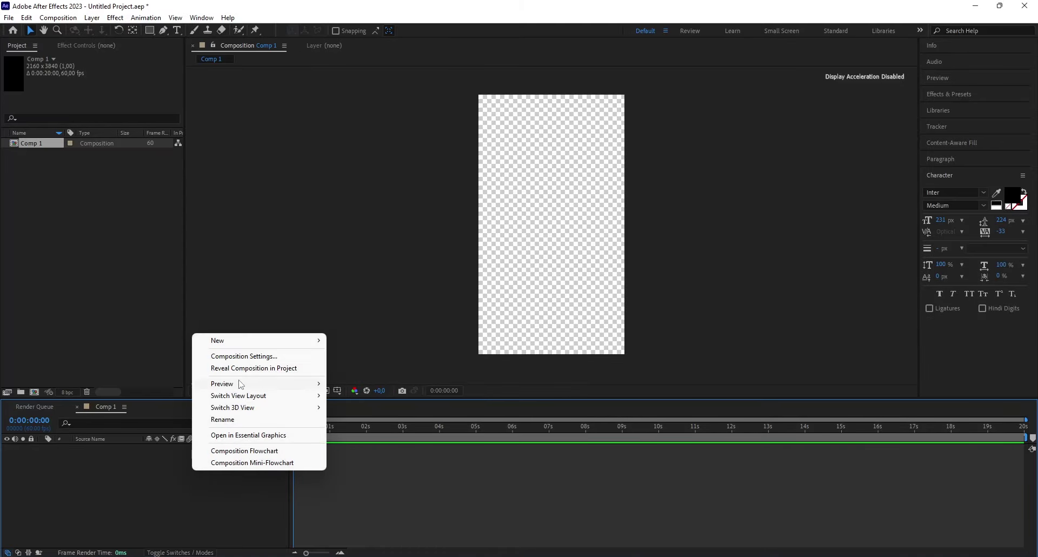
pyautogui.moveTo(272, 340)
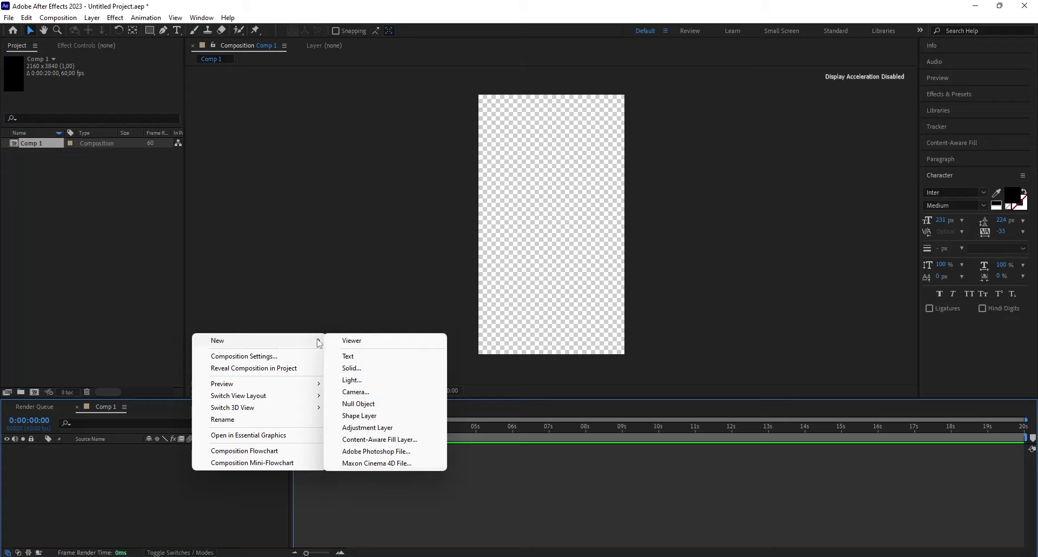
pyautogui.click(349, 368)
pyautogui.click(380, 359)
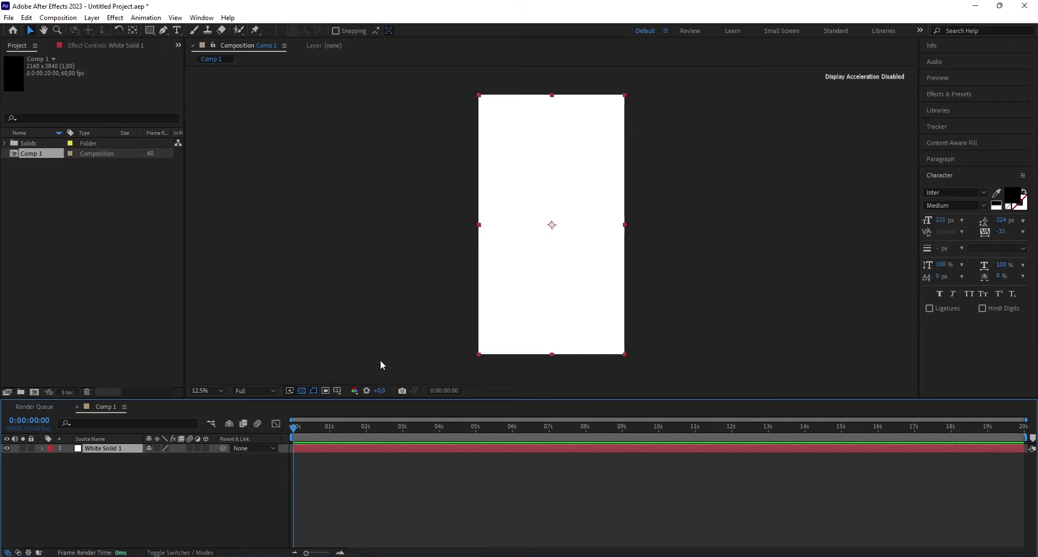
# Create a text layer near the comp's top reading 'subscribe to tongtips'.
pyautogui.click(237, 457)
pyautogui.click(176, 30)
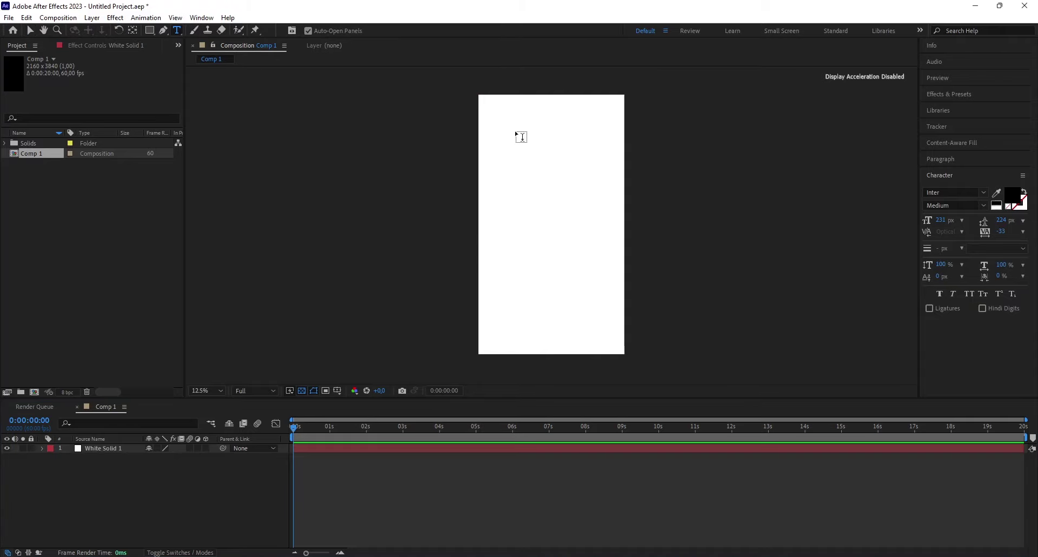
pyautogui.click(504, 126)
pyautogui.write('subscrib')
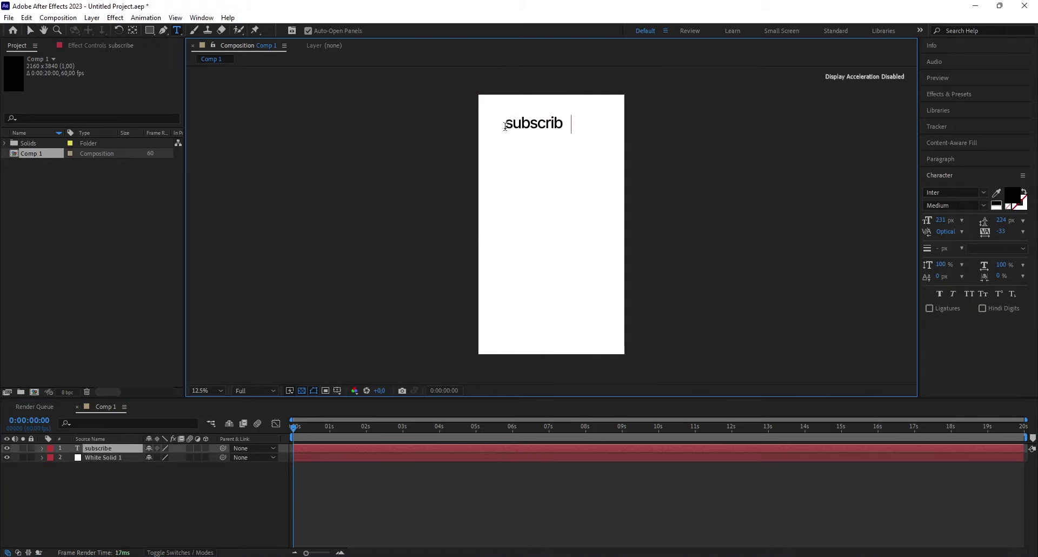
pyautogui.write('e to tongtips')
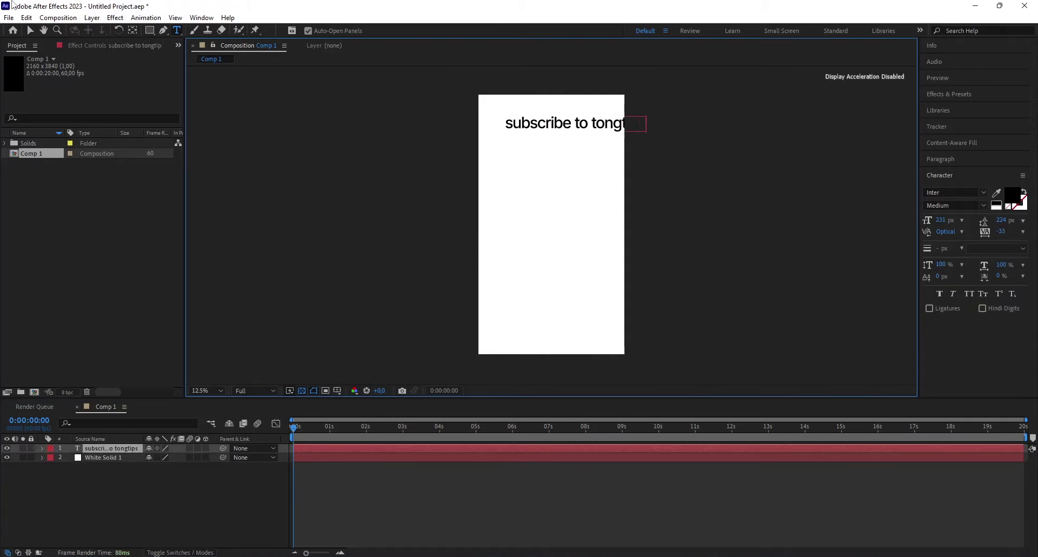
# Make 'tongtips' Inter Black and paste the line repeatedly into 17 stacked lines.
pyautogui.moveTo(593, 123); pyautogui.dragTo(688, 126)
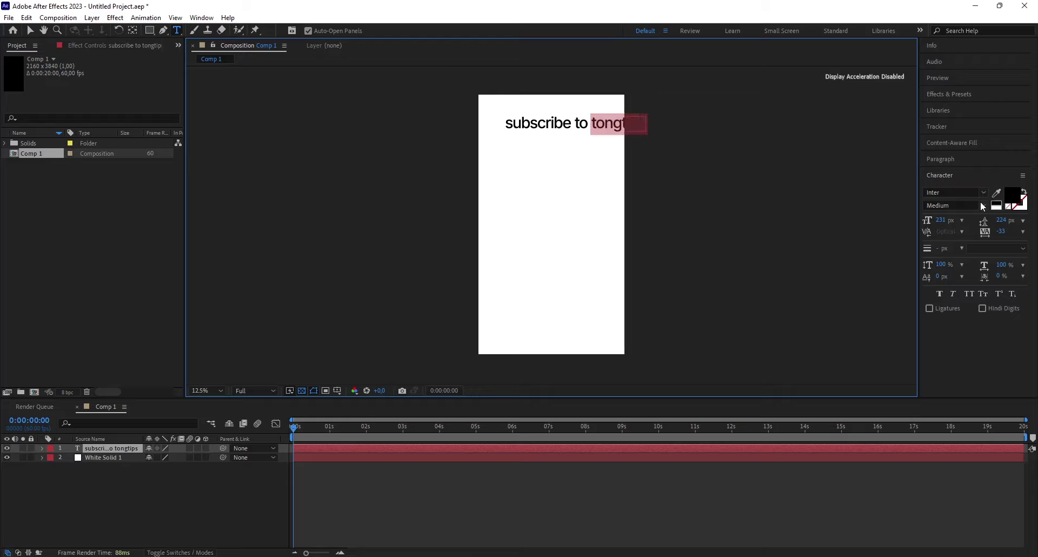
pyautogui.click(981, 205)
pyautogui.click(952, 317)
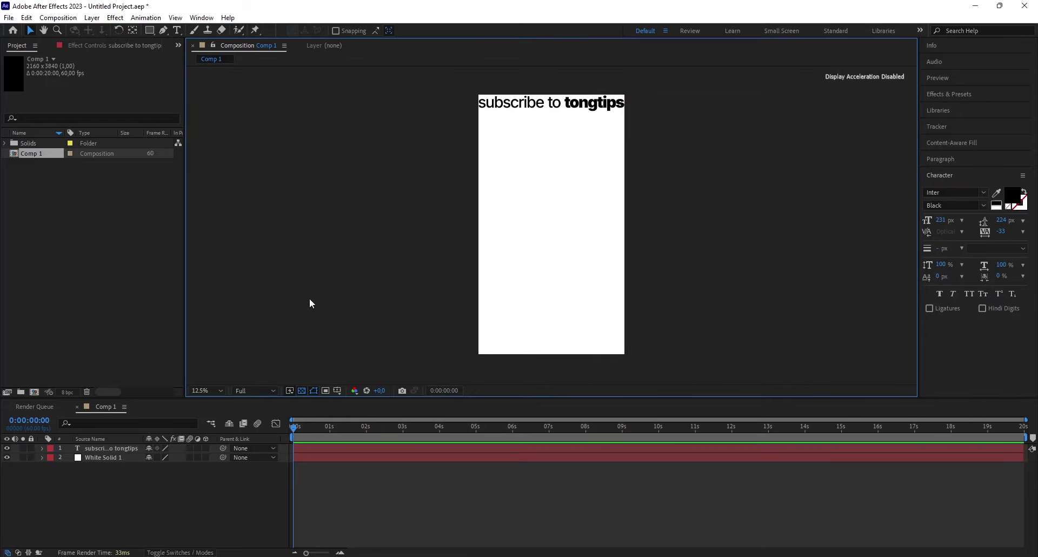
pyautogui.hotkey('ctrl', 'v')
pyautogui.hotkey('ctrl', 'v')
pyautogui.hotkey('ctrl', 'v')
pyautogui.hotkey('ctrl', 'v')
pyautogui.hotkey('ctrl', 'v')
pyautogui.hotkey('ctrl', 'v')
pyautogui.hotkey('ctrl', 'v')
pyautogui.hotkey('ctrl', 'v')
pyautogui.hotkey('ctrl', 'v')
pyautogui.hotkey('ctrl', 'v')
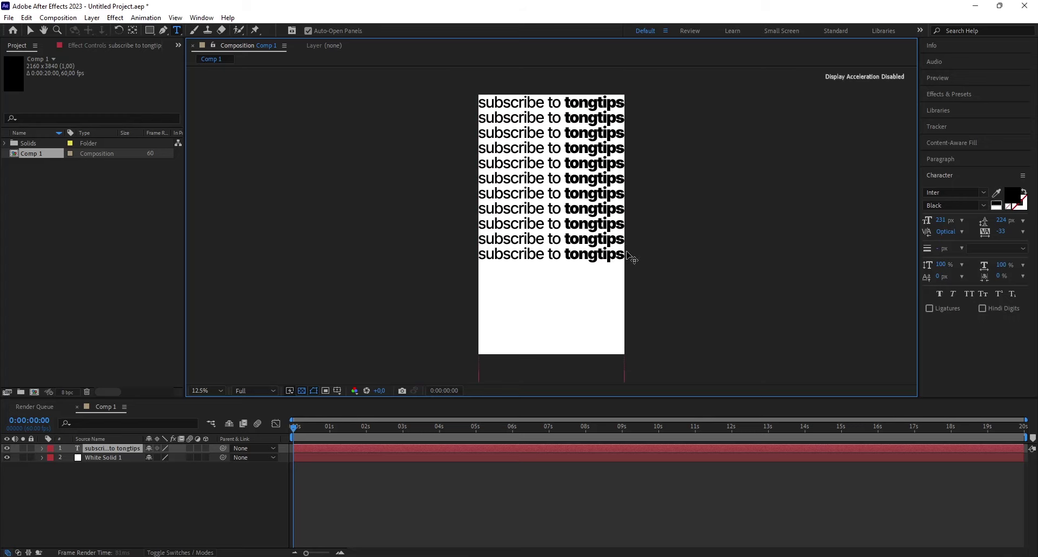
pyautogui.hotkey('ctrl', 'v')
pyautogui.hotkey('ctrl', 'v')
pyautogui.hotkey('ctrl', 'v')
pyautogui.hotkey('ctrl', 'v')
pyautogui.hotkey('ctrl', 'v')
pyautogui.hotkey('ctrl', 'v')
pyautogui.scroll(-1, 397, 368)
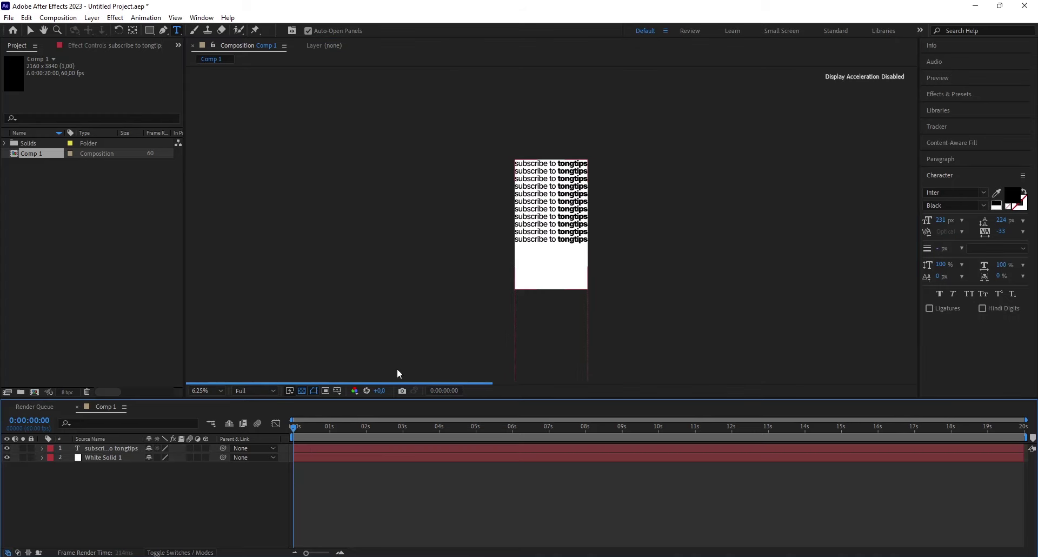
# Set a Position keyframe at 0 s on the text layer with value -8, 192.
pyautogui.click(43, 448)
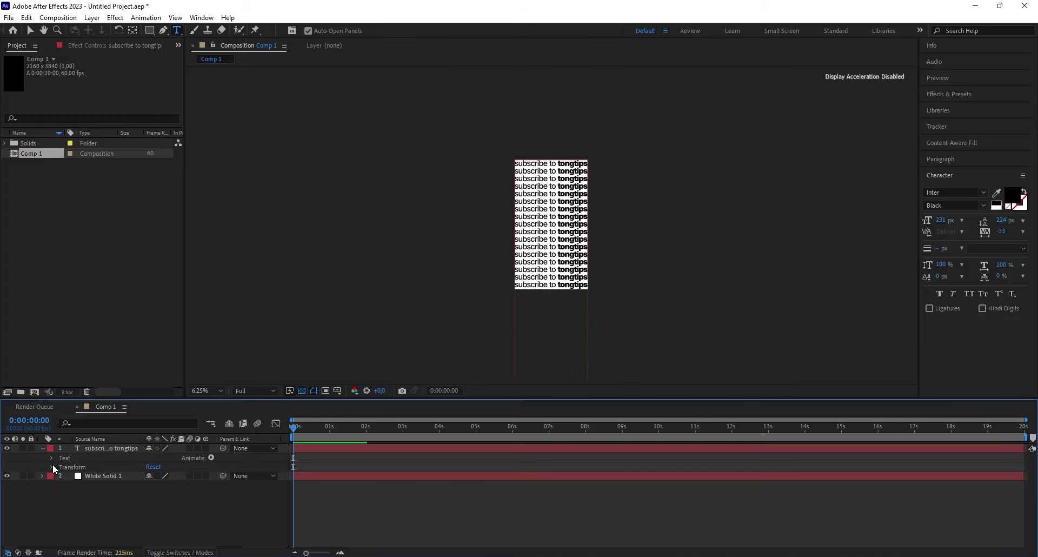
pyautogui.click(52, 467)
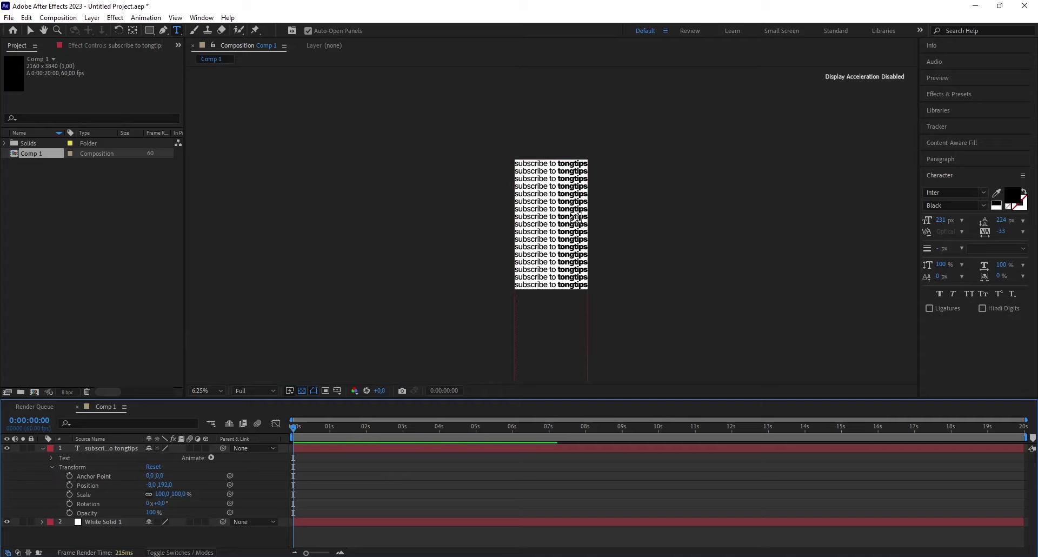
pyautogui.click(68, 485)
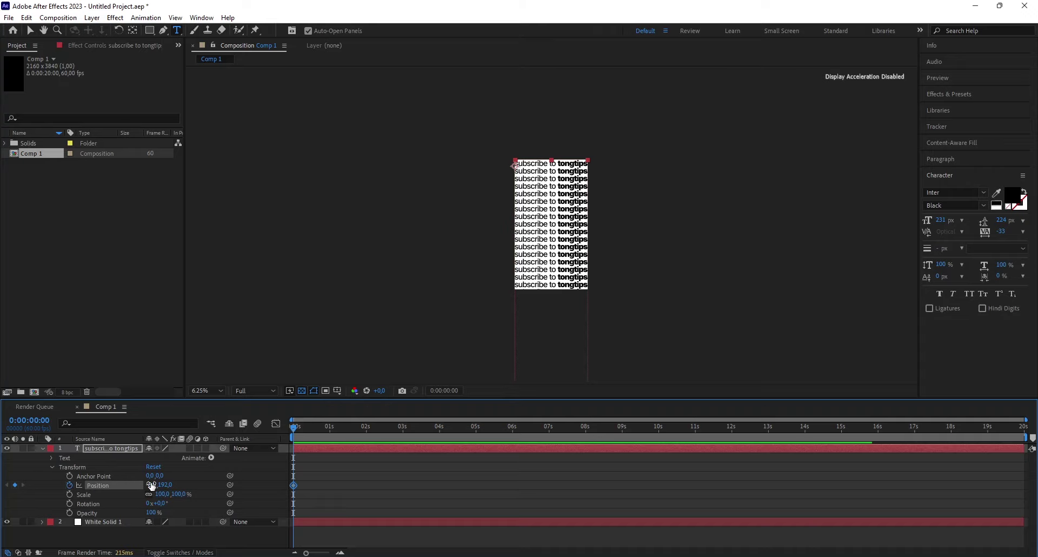
pyautogui.moveTo(151, 484); pyautogui.dragTo(147, 484)
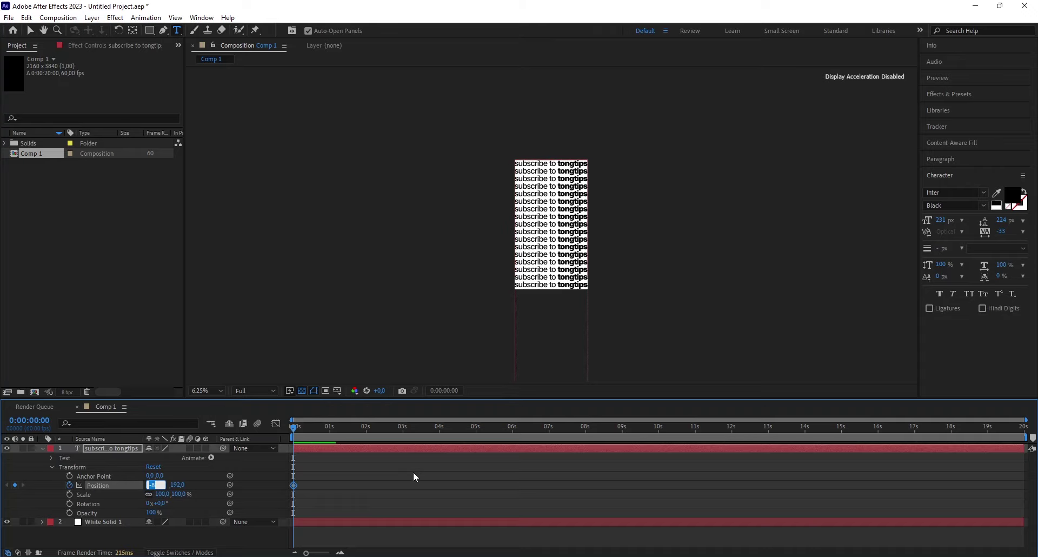
pyautogui.click(1025, 427)
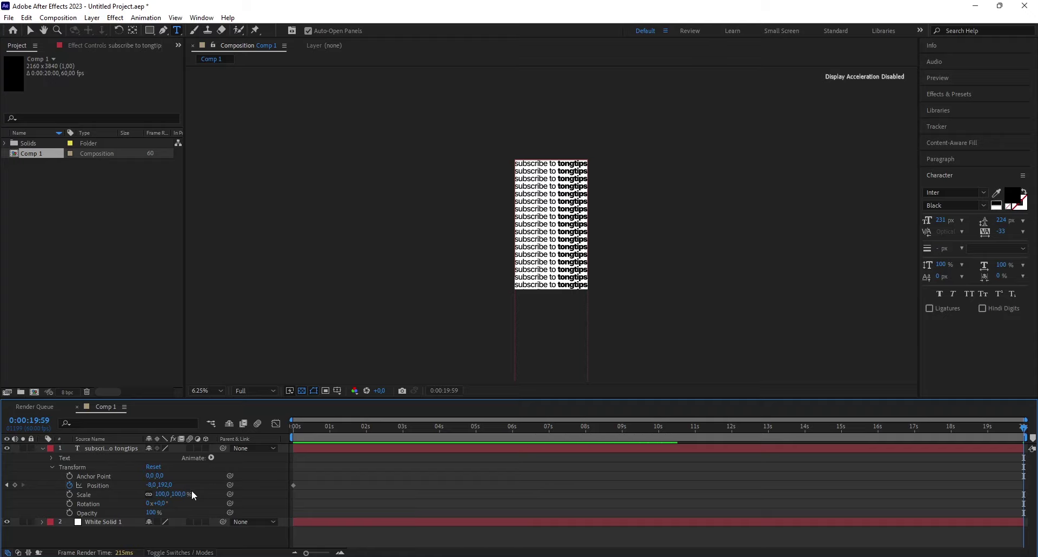
# At 19:59 move the text layer up to Position -8, -15712, then return to 0 s.
pyautogui.press(',')
pyautogui.press('v')
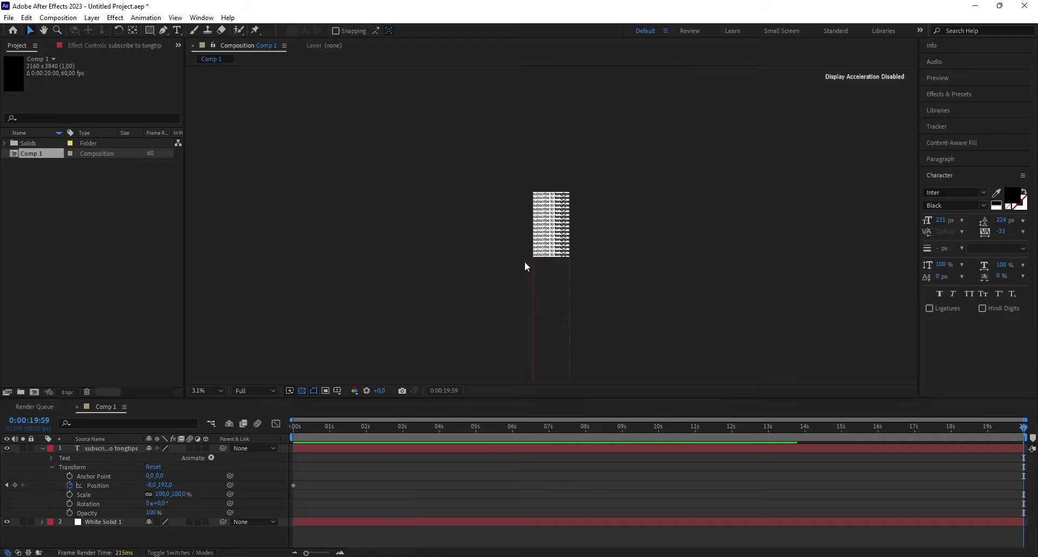
pyautogui.moveTo(553, 351); pyautogui.dragTo(551, 143)
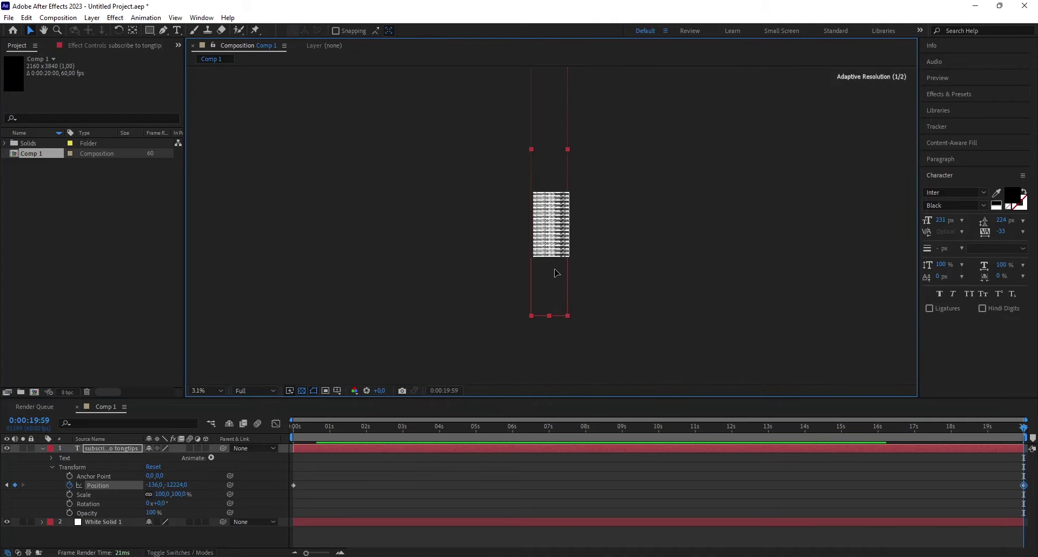
pyautogui.moveTo(556, 273)
pyautogui.mouseDown()
pyautogui.moveTo(556, 232)
pyautogui.moveTo(556, 257)
pyautogui.mouseUp()
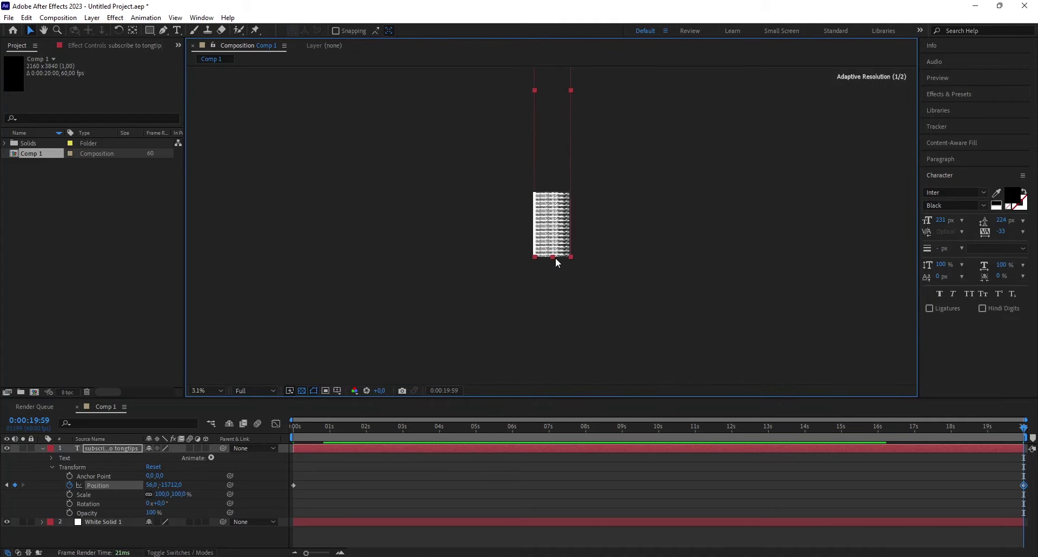
pyautogui.scroll(2, 548, 298)
pyautogui.moveTo(566, 318); pyautogui.dragTo(562, 319)
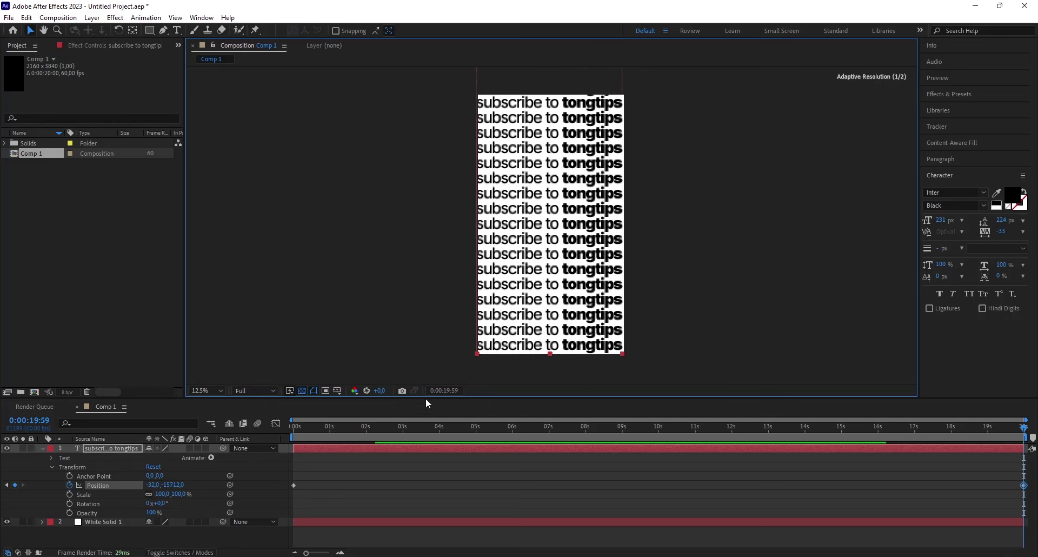
pyautogui.click(154, 485)
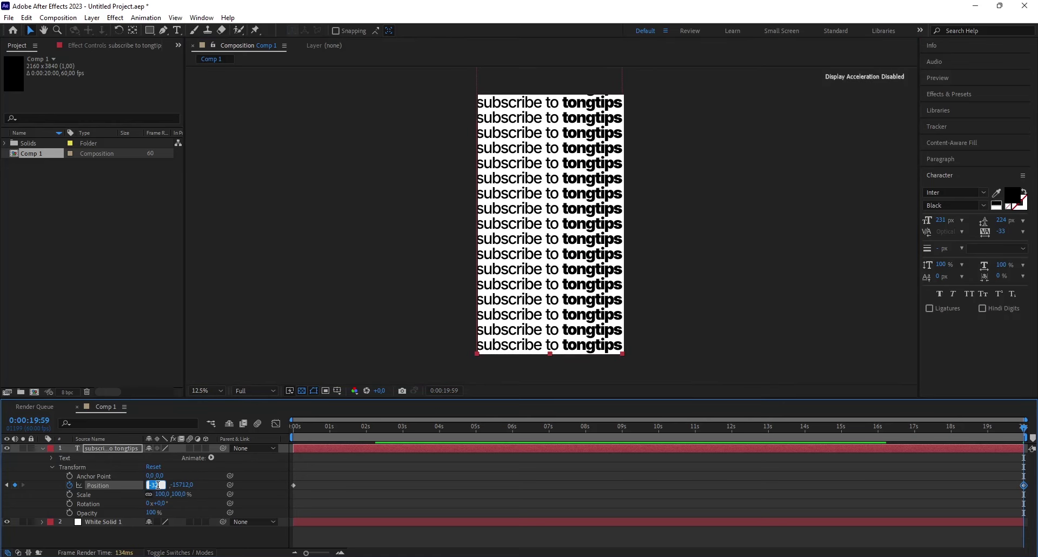
pyautogui.press('Return')
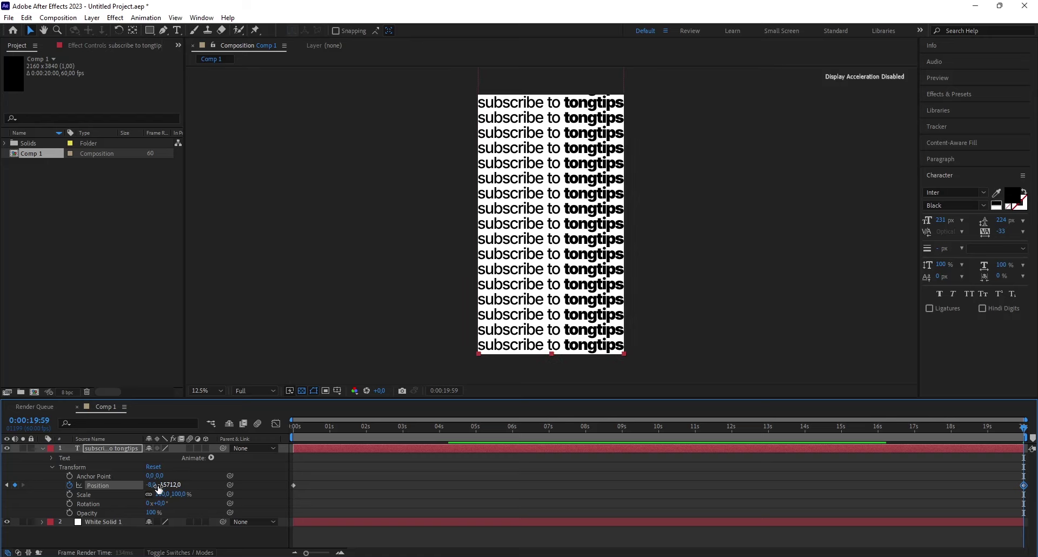
pyautogui.click(353, 494)
pyautogui.moveTo(298, 433); pyautogui.dragTo(287, 427)
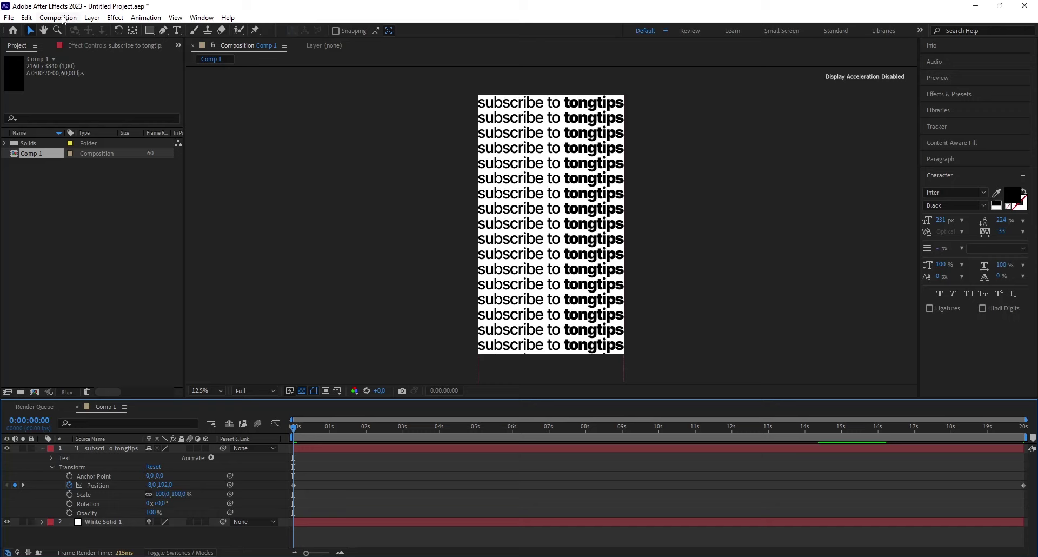
# Create Comp 2 with width 3840 for a 3840×3840 square composition.
pyautogui.click(63, 18)
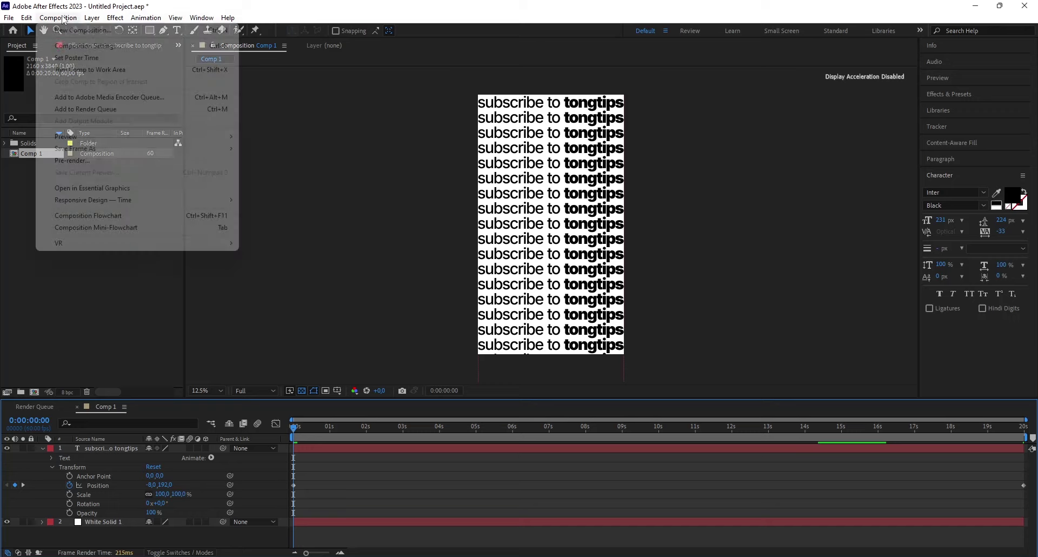
pyautogui.click(90, 34)
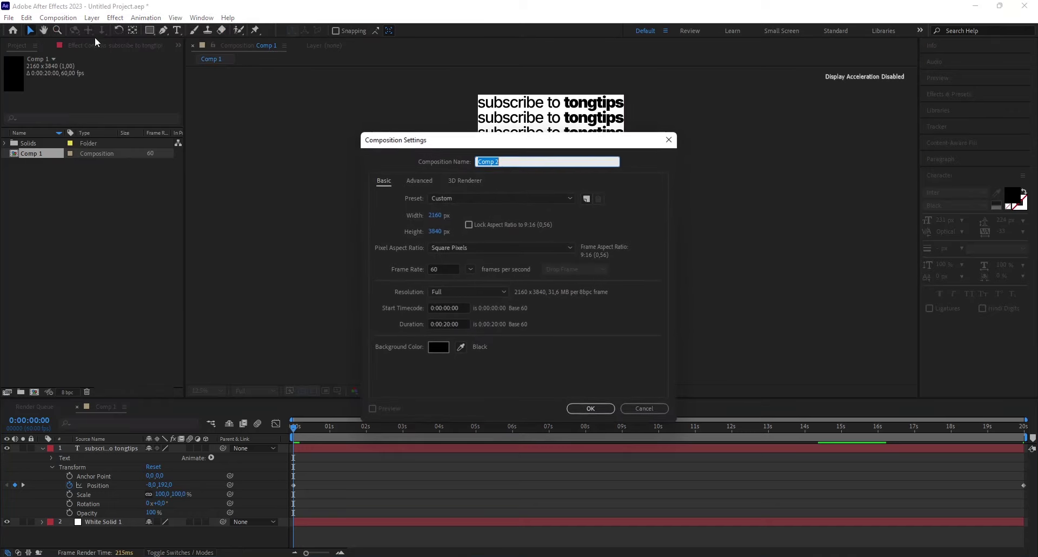
pyautogui.click(434, 214)
pyautogui.write('3840')
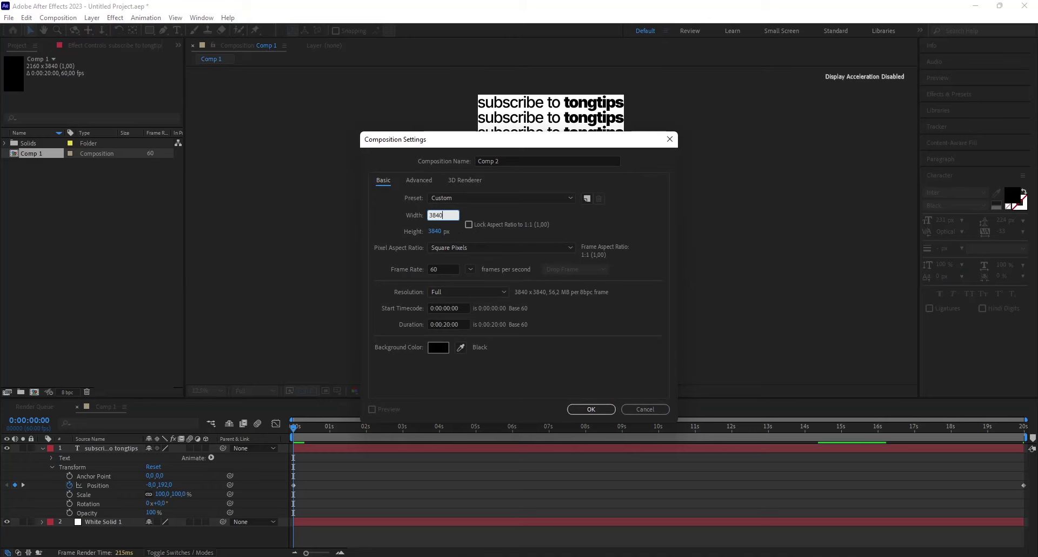
pyautogui.press('Return')
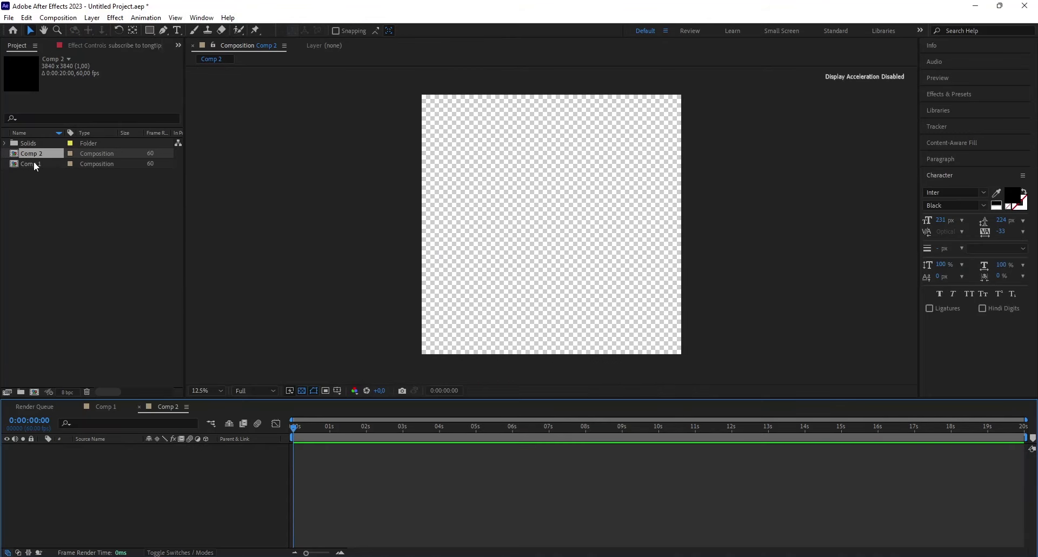
# Draw a black square shape layer in the middle of Comp 2.
pyautogui.click(150, 30)
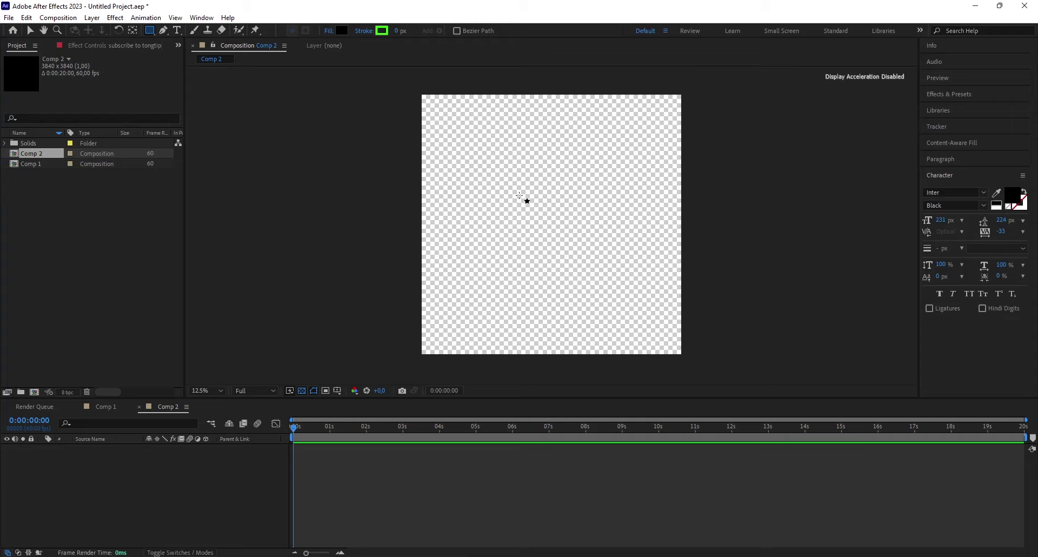
pyautogui.moveTo(516, 190); pyautogui.dragTo(579, 252)
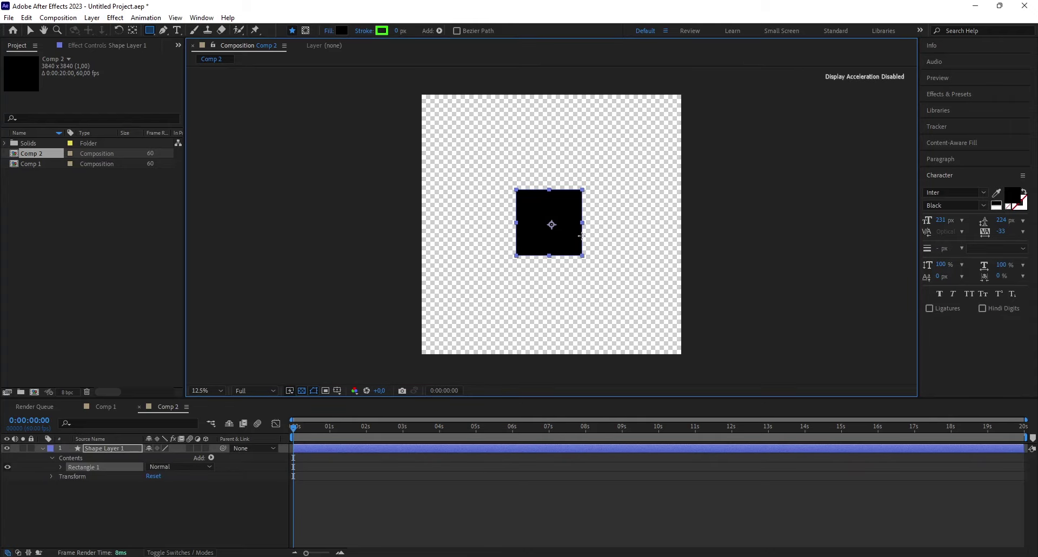
# Center the square's anchor point in its layer content, then center the square in view.
pyautogui.rightClick(126, 449)
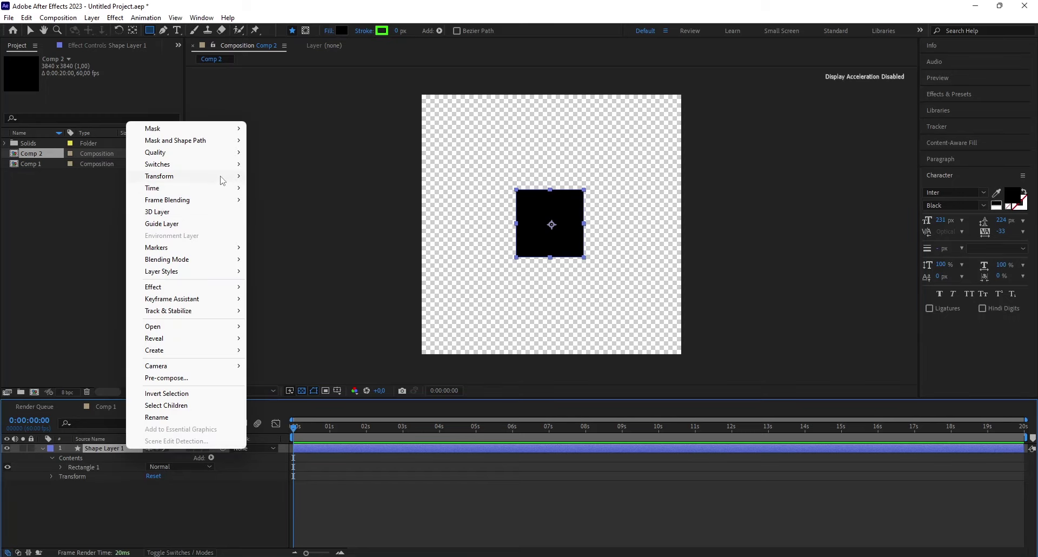
pyautogui.moveTo(221, 179)
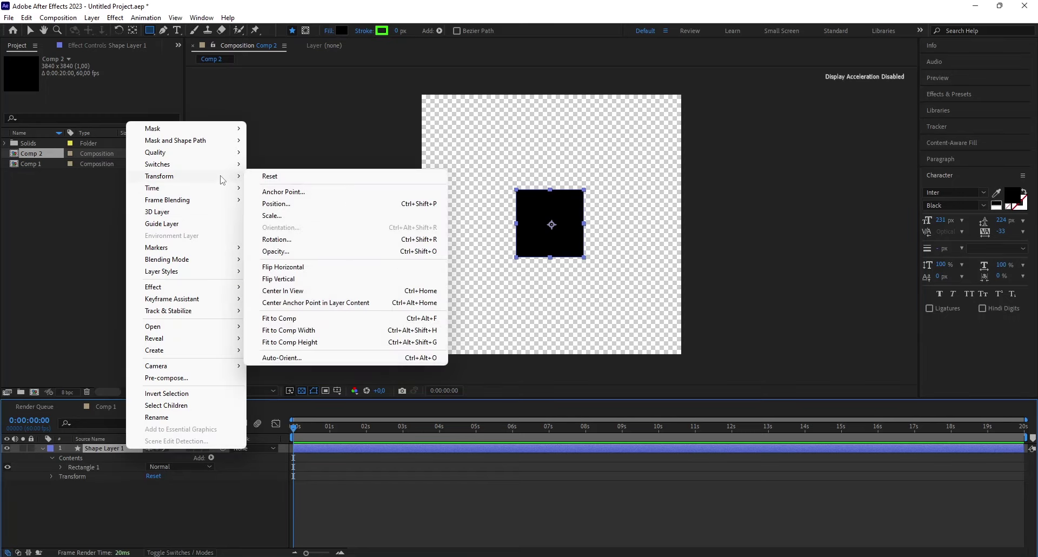
pyautogui.click(305, 302)
pyautogui.rightClick(114, 450)
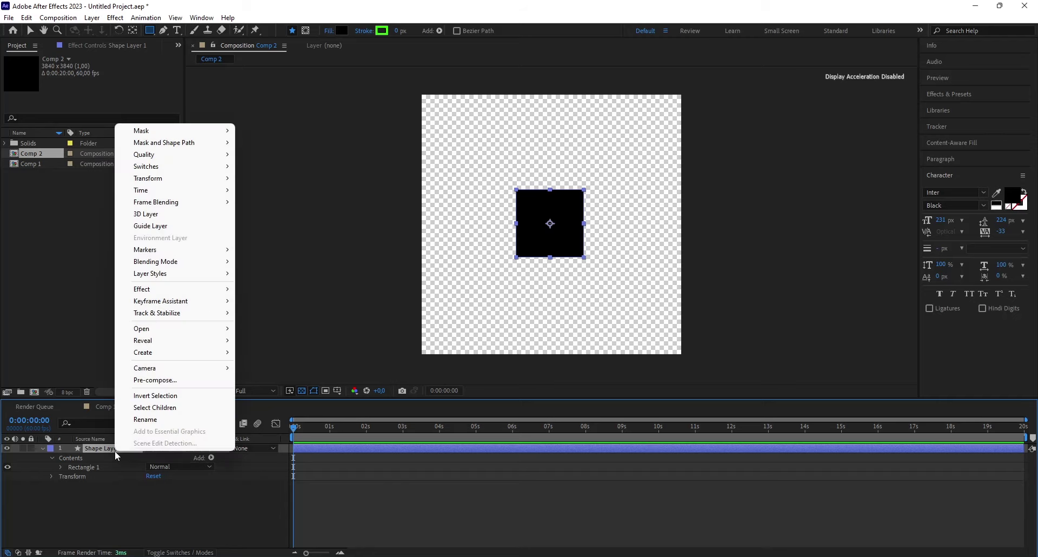
pyautogui.moveTo(223, 182)
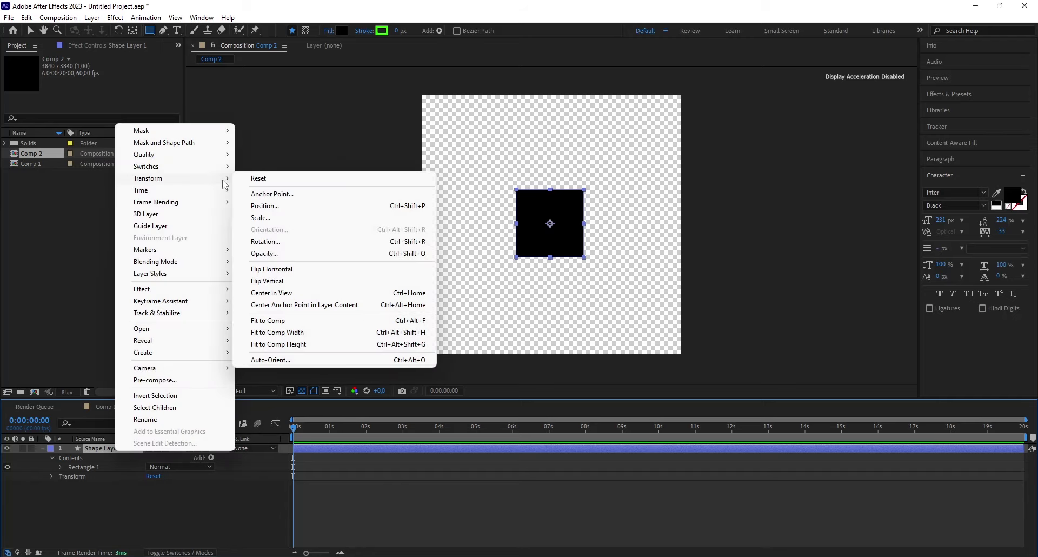
pyautogui.click(296, 295)
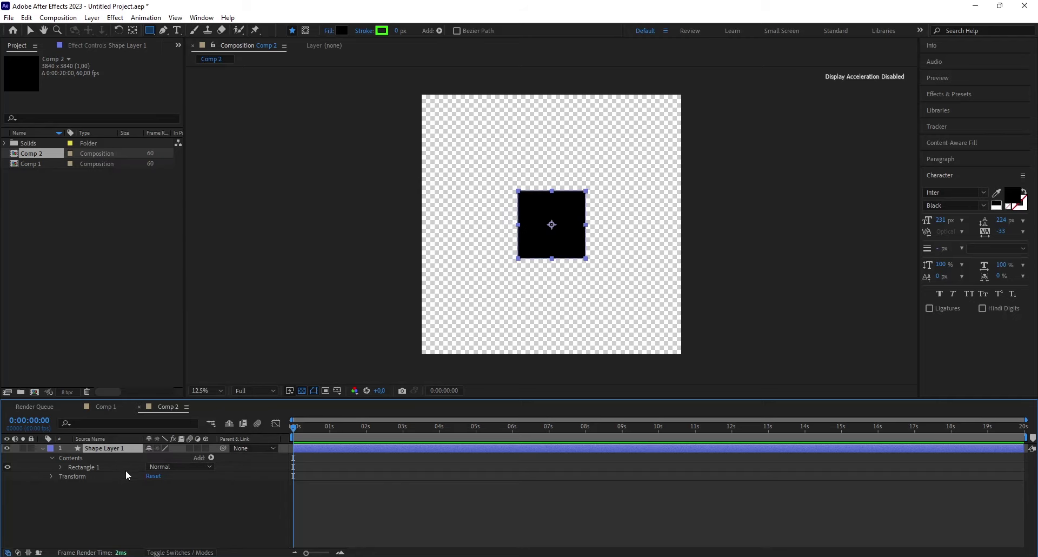
pyautogui.press('F2')
# Add Comp 1 as a layer in Comp 2 and filter effects for 'pin'.
pyautogui.moveTo(36, 160); pyautogui.dragTo(114, 447)
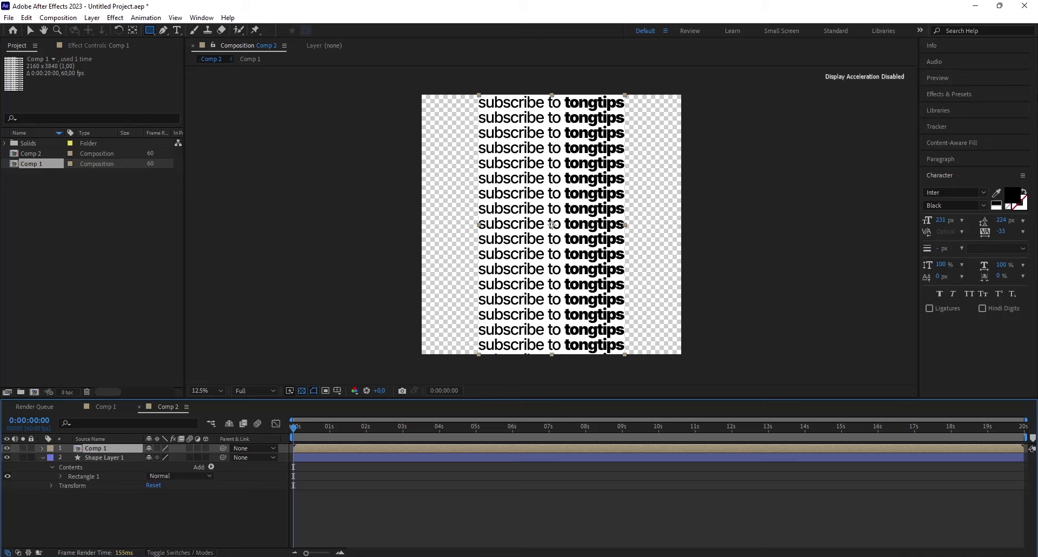
pyautogui.click(960, 93)
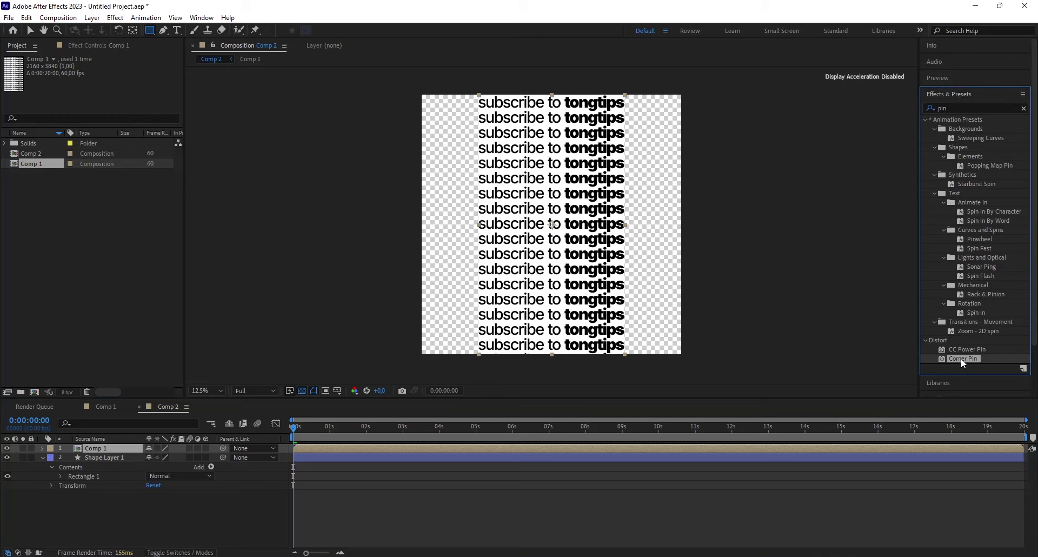
# Apply Corner Pin to Comp 1 and drag its corners into a trapezoid floor.
pyautogui.moveTo(961, 357); pyautogui.dragTo(109, 449)
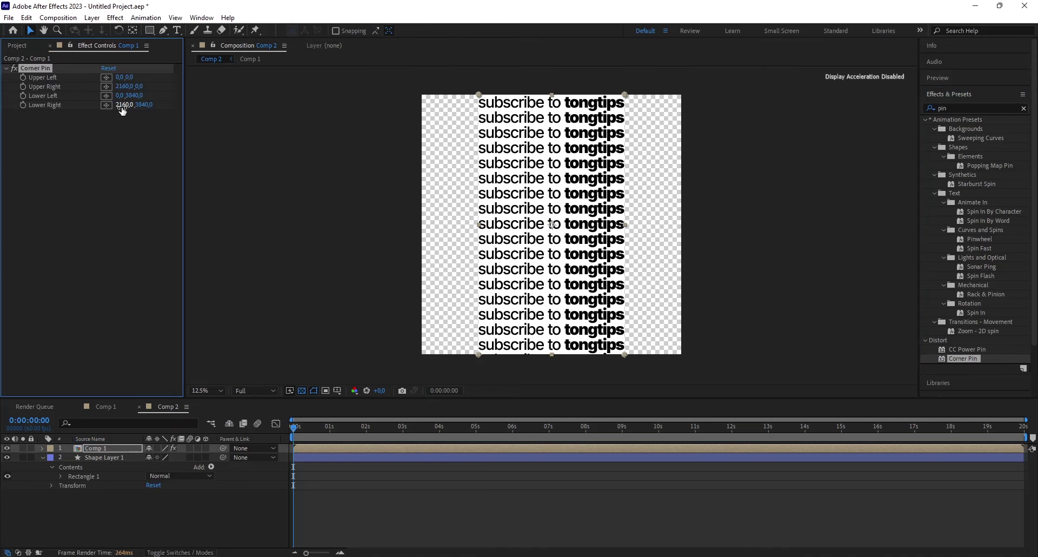
pyautogui.moveTo(120, 96); pyautogui.dragTo(2, 241)
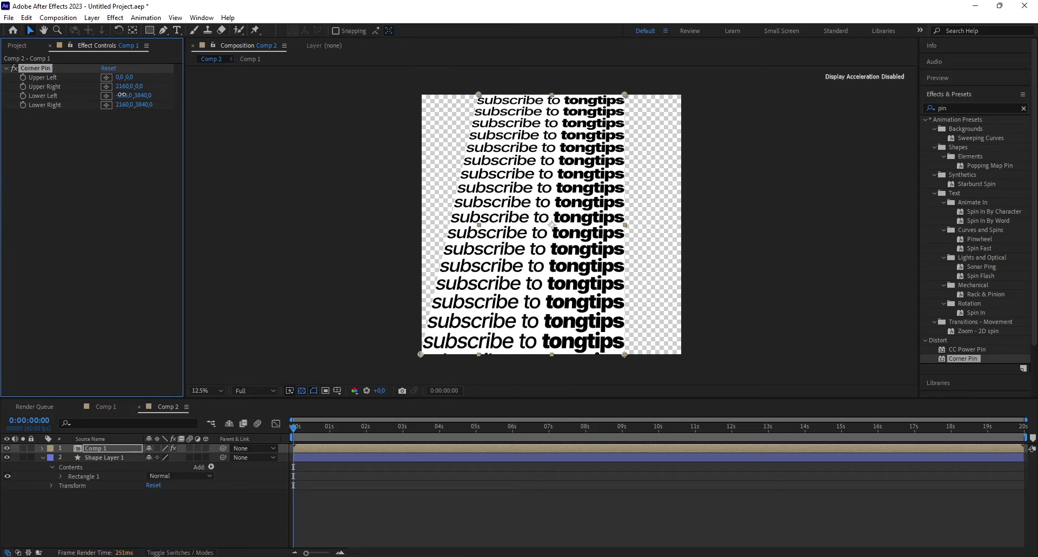
pyautogui.moveTo(125, 95); pyautogui.dragTo(606, 139)
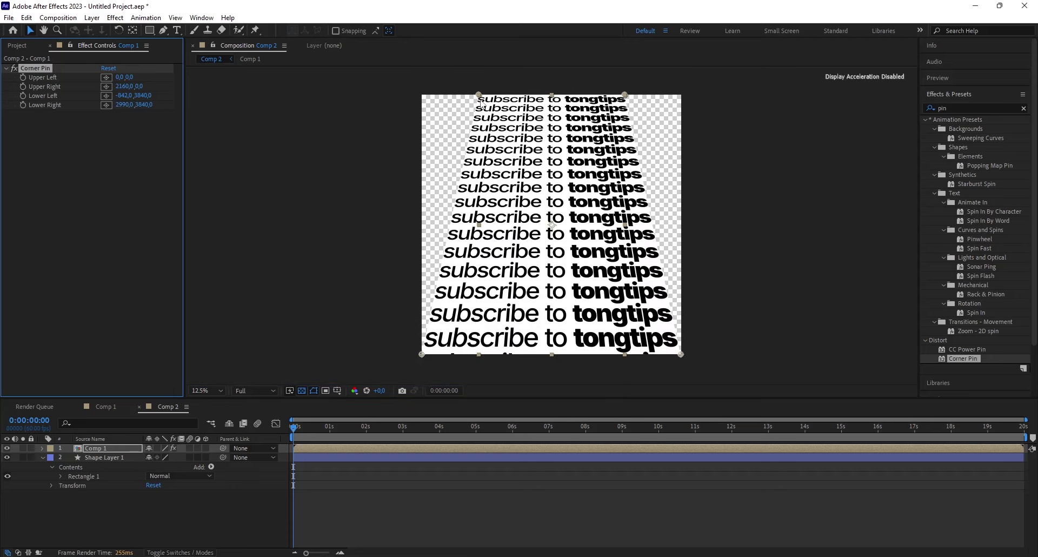
pyautogui.moveTo(480, 99); pyautogui.dragTo(519, 263)
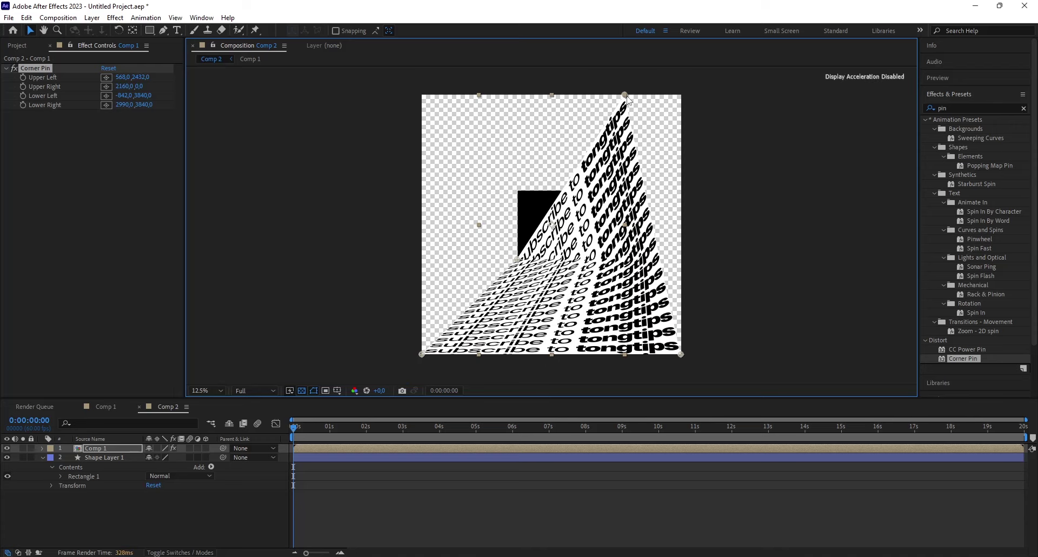
pyautogui.moveTo(625, 95); pyautogui.dragTo(597, 271)
# Align the top corners with the square's bottom edge, setting both top Y values to 2416.
pyautogui.press('.')
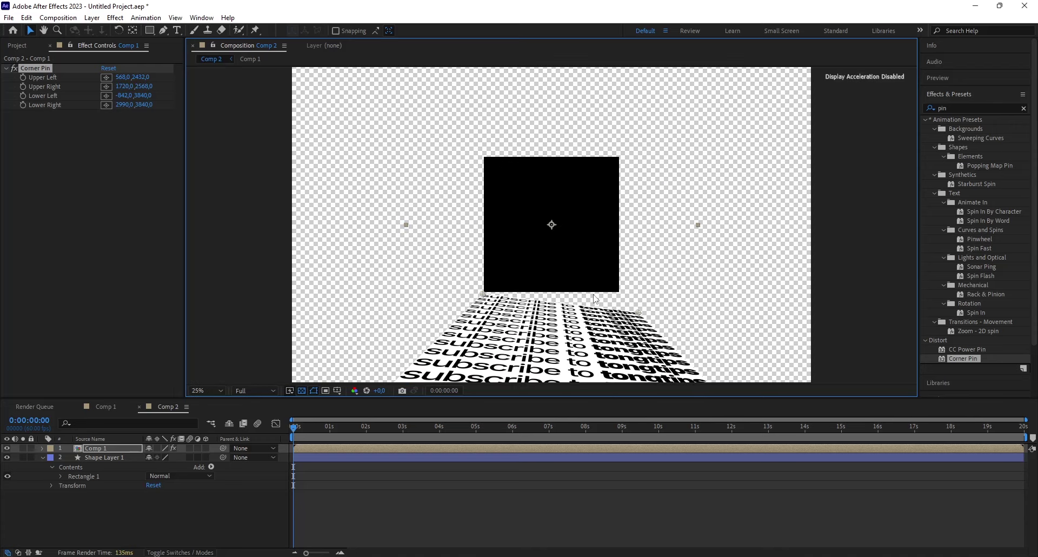
pyautogui.moveTo(637, 311); pyautogui.dragTo(621, 291)
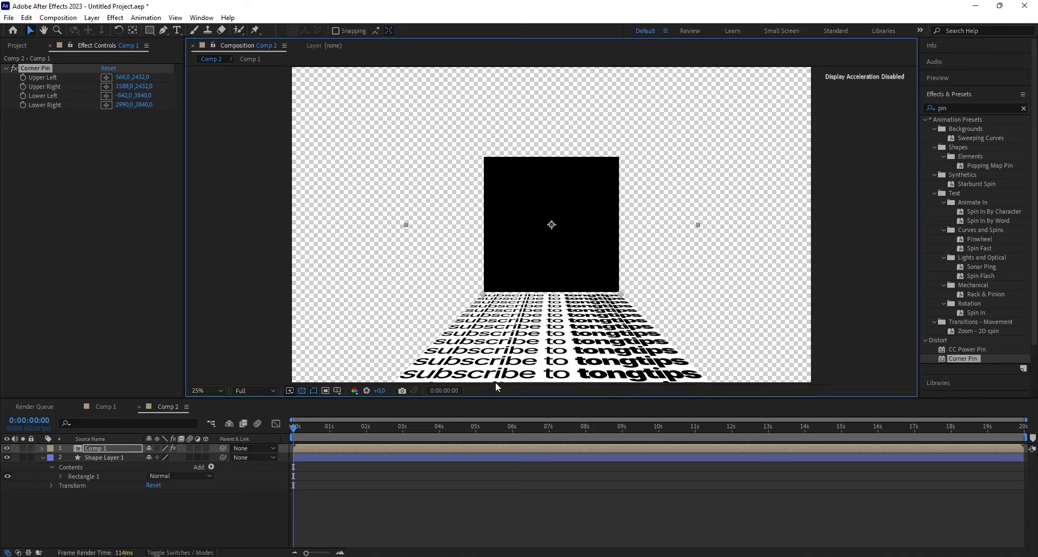
pyautogui.press('.')
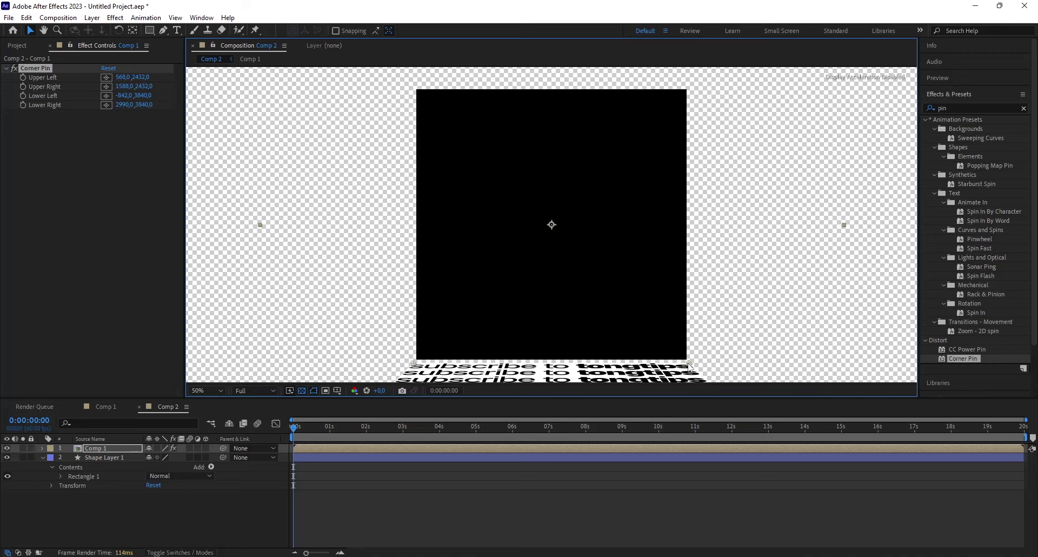
pyautogui.moveTo(688, 362); pyautogui.dragTo(687, 360)
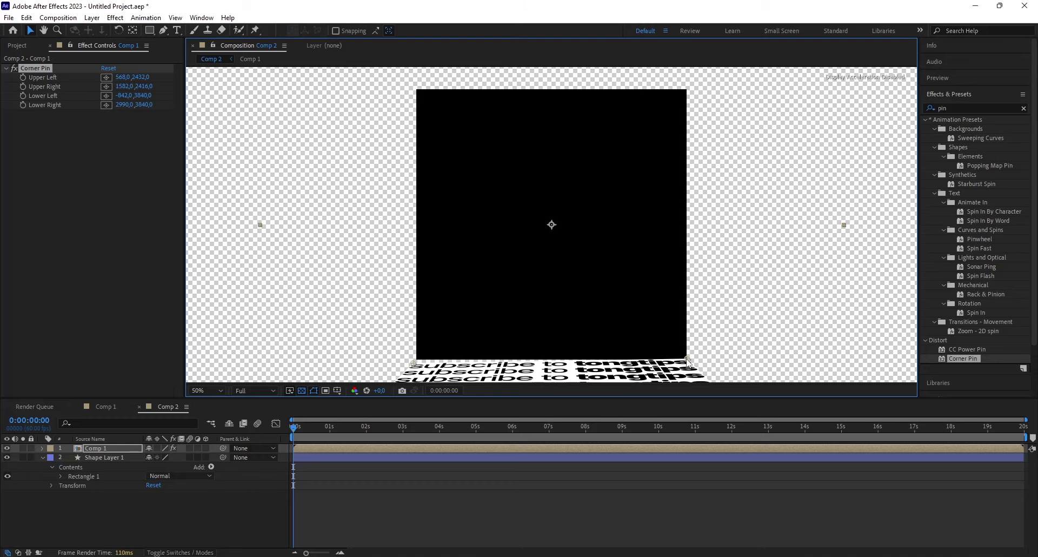
pyautogui.moveTo(412, 365); pyautogui.dragTo(416, 362)
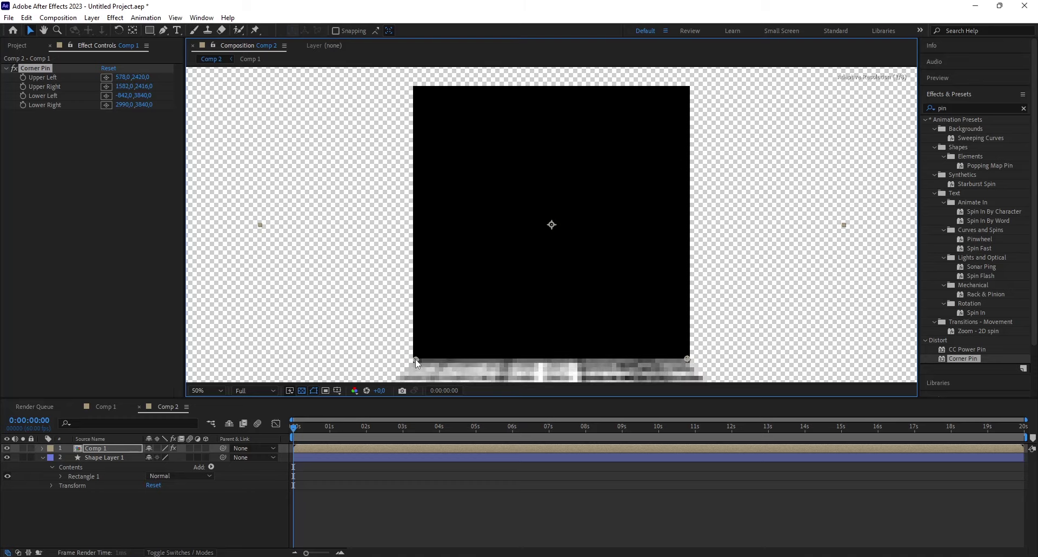
pyautogui.click(145, 87)
pyautogui.click(141, 77)
pyautogui.write('2416')
pyautogui.press('Return')
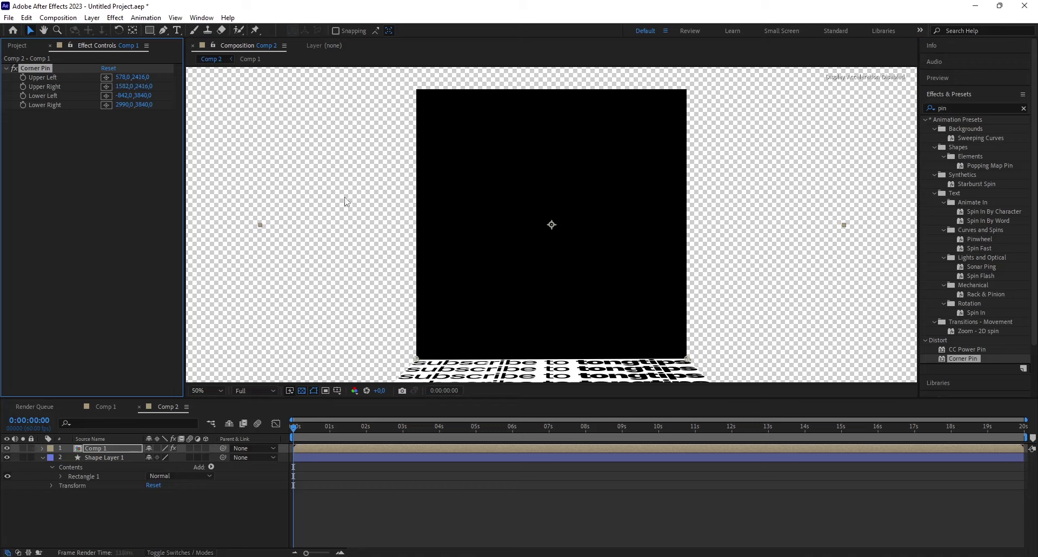
# Duplicate the Comp 1 layer and rotate the copy 90° as a side wall.
pyautogui.click(99, 445)
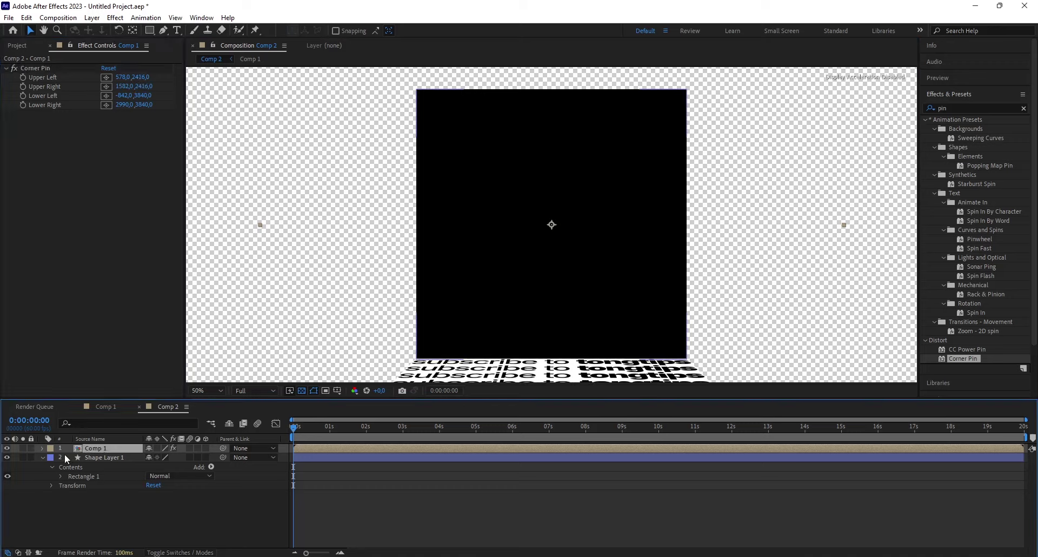
pyautogui.hotkey('ctrl', 'd')
pyautogui.click(43, 448)
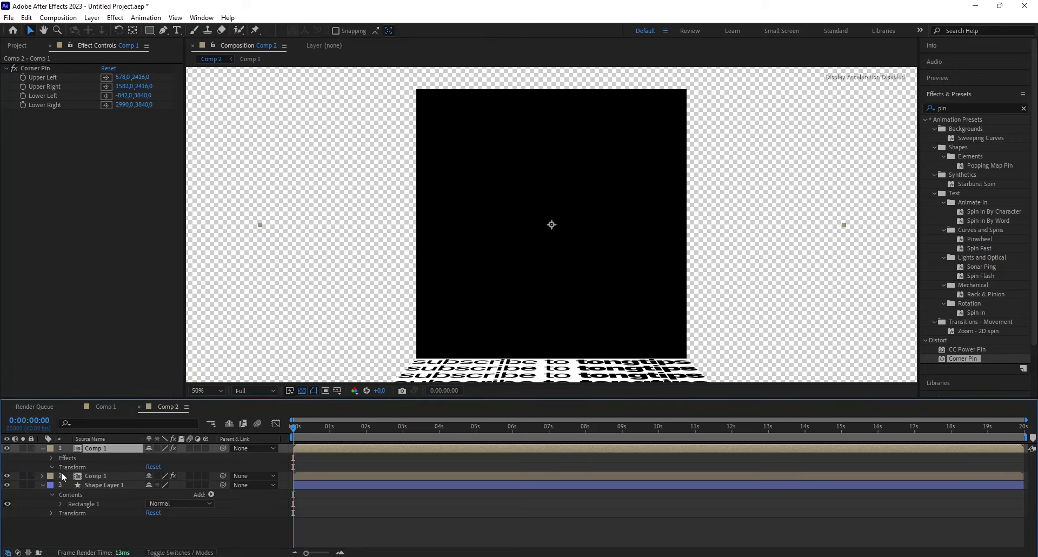
pyautogui.click(160, 504)
pyautogui.write('9')
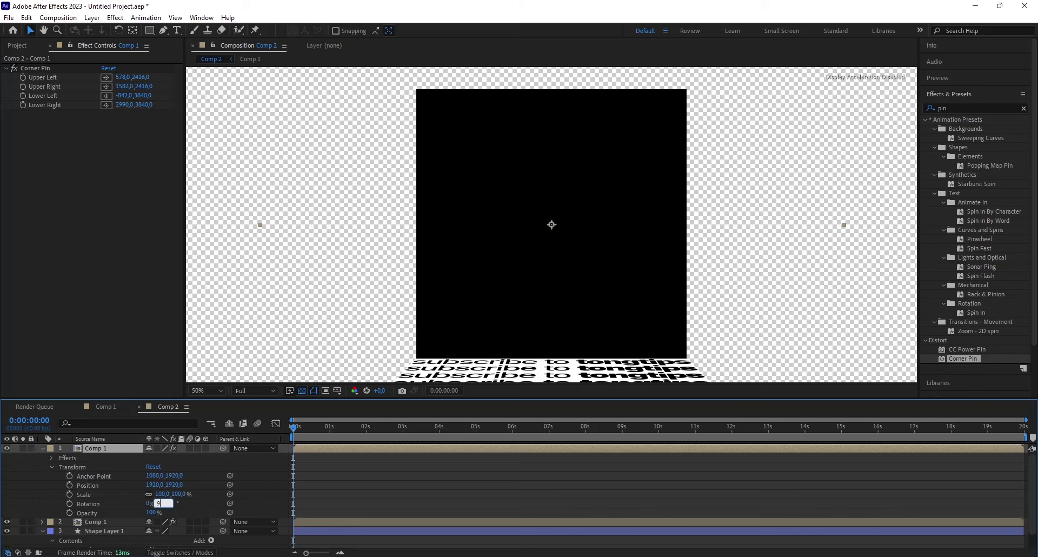
pyautogui.write('0')
pyautogui.press('Return')
# Duplicate the wall again and rotate the new copy 180° for the top wall.
pyautogui.click(116, 447)
pyautogui.hotkey('ctrl', 'd')
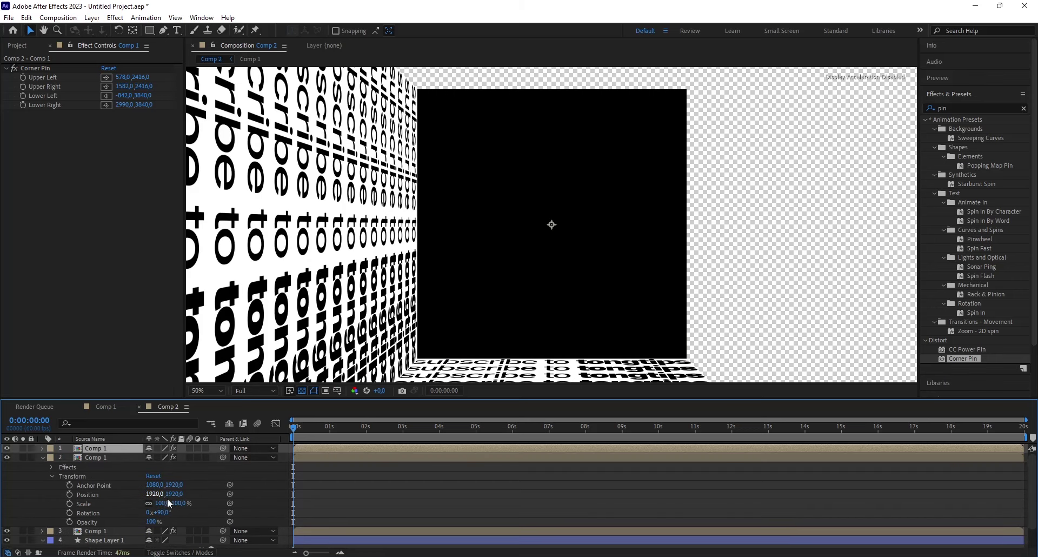
pyautogui.click(162, 513)
pyautogui.write('180')
pyautogui.press('Return')
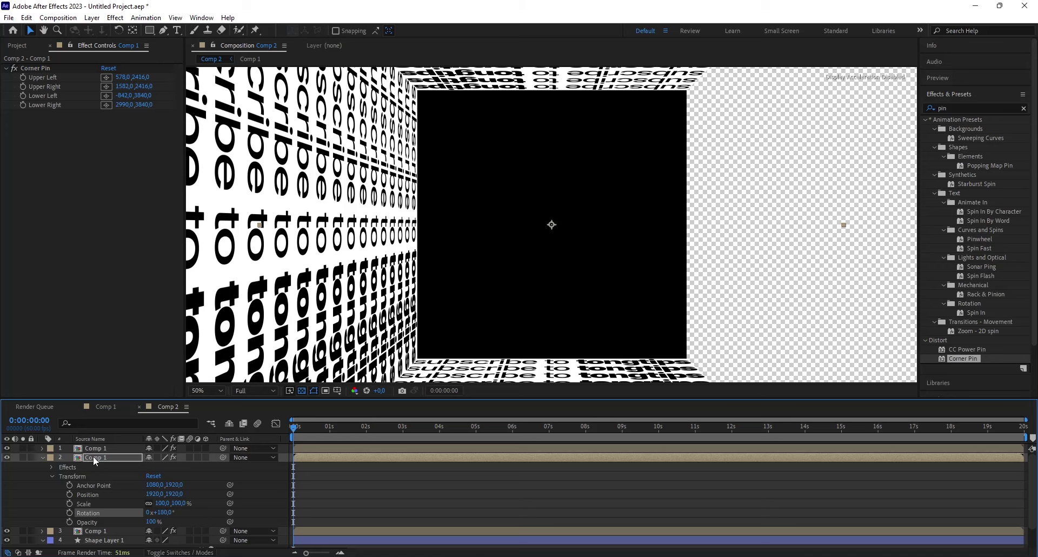
# Add a third duplicate rotated 270° to complete the right wall.
pyautogui.click(93, 456)
pyautogui.hotkey('ctrl', 'd')
pyautogui.click(164, 519)
pyautogui.write('2')
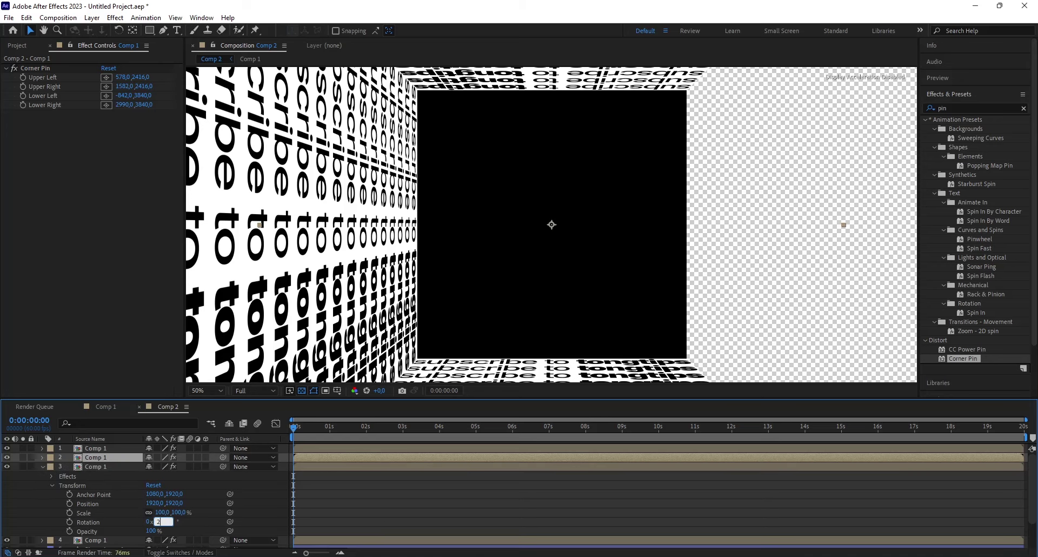
pyautogui.write('70')
pyautogui.press('Return')
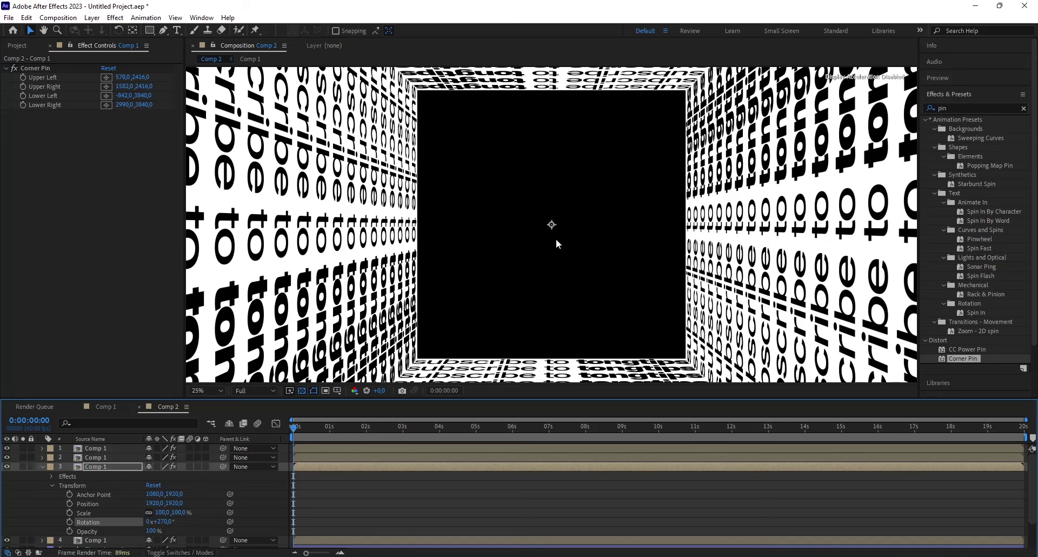
pyautogui.scroll(-4, 556, 239)
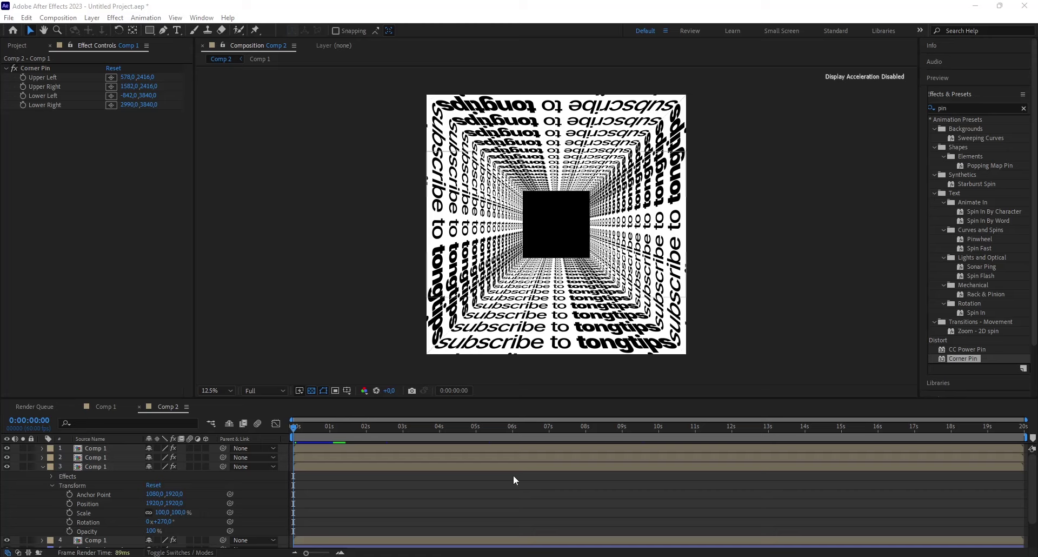
# Apply a Channel > Invert effect to layer 3 so the right wall shows white-on-black text.
pyautogui.click(106, 468)
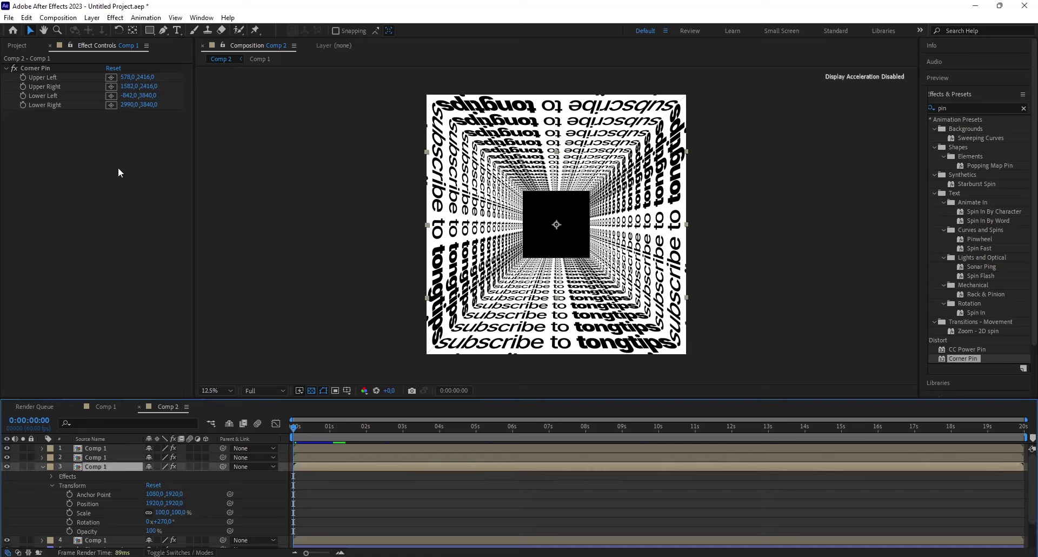
pyautogui.click(116, 18)
pyautogui.moveTo(216, 143)
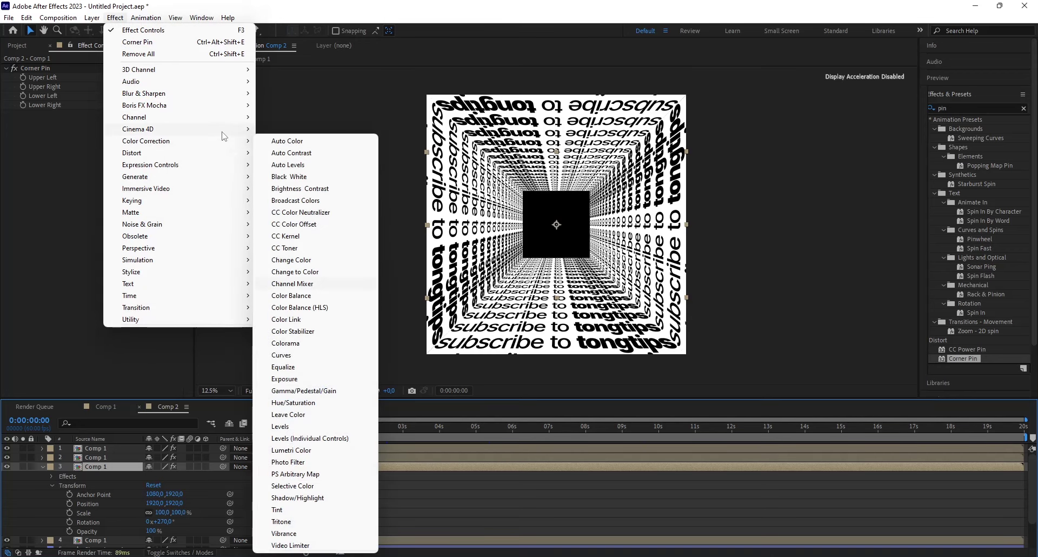
pyautogui.click(303, 187)
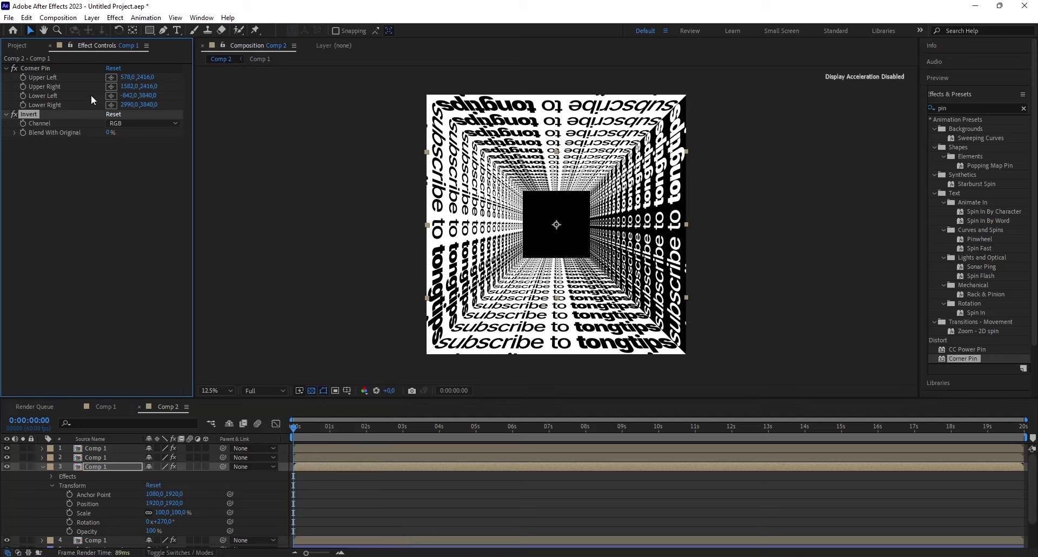
pyautogui.click(38, 67)
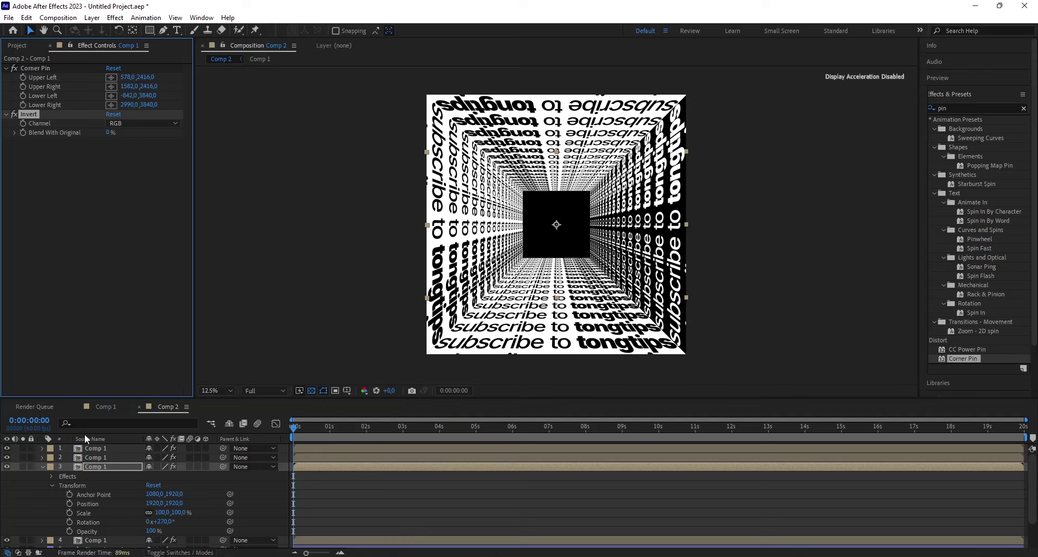